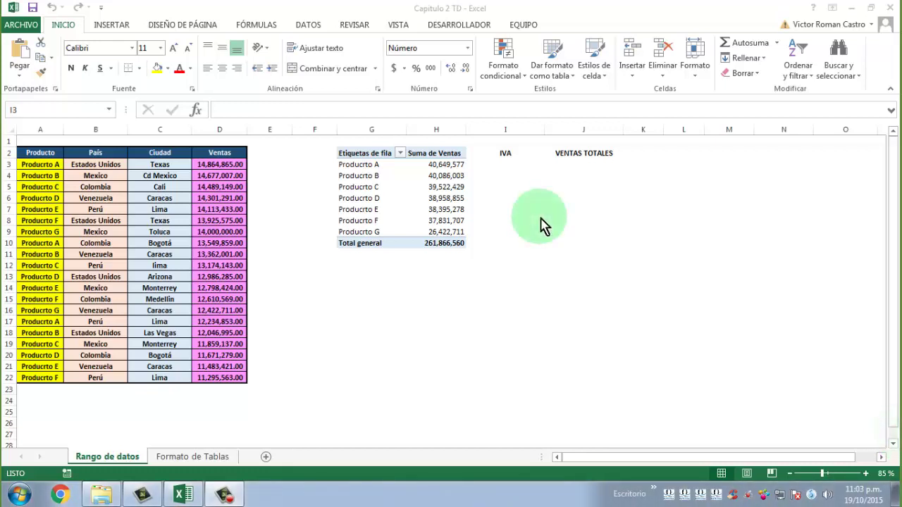
# Enter a formula in I3 multiplying Producto A's pivot sales in H3 by 0.16, giving 6,503,932.
pyautogui.moveTo(374, 152); pyautogui.dragTo(429, 243)
pyautogui.click(494, 166)
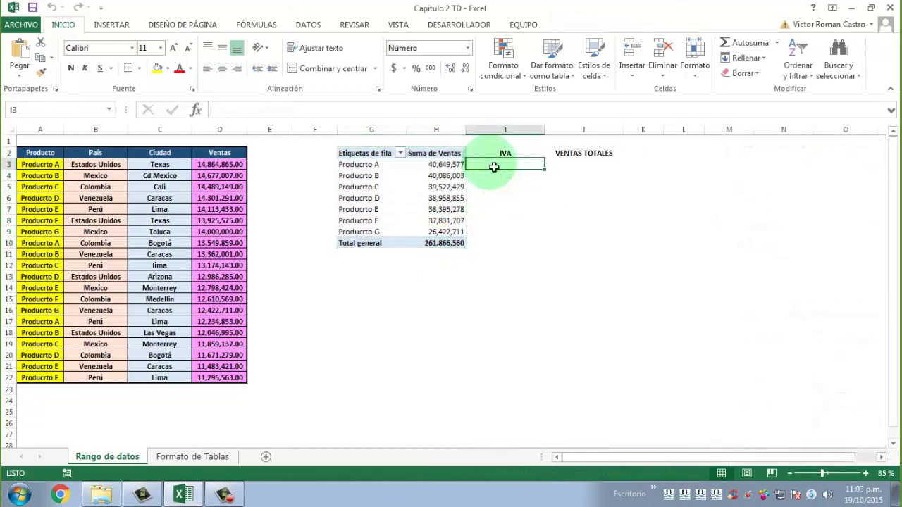
pyautogui.click(448, 169)
pyautogui.click(498, 169)
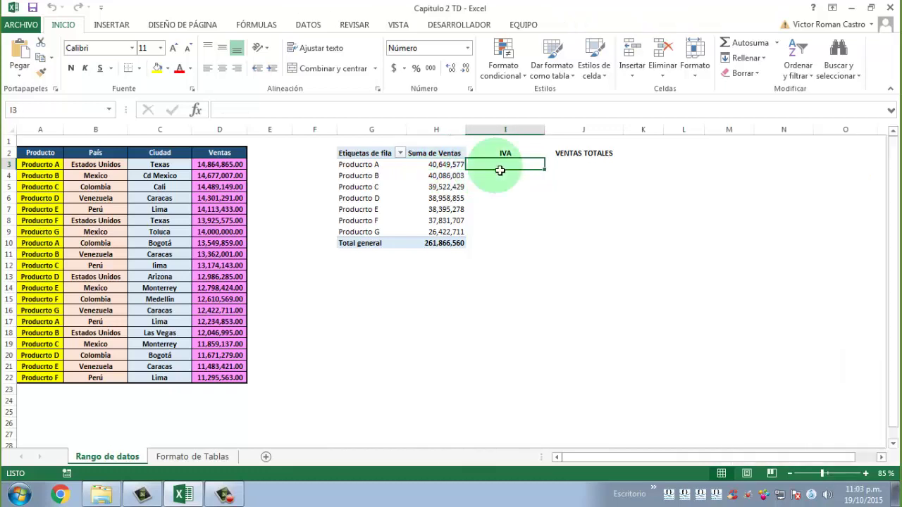
pyautogui.write('+')
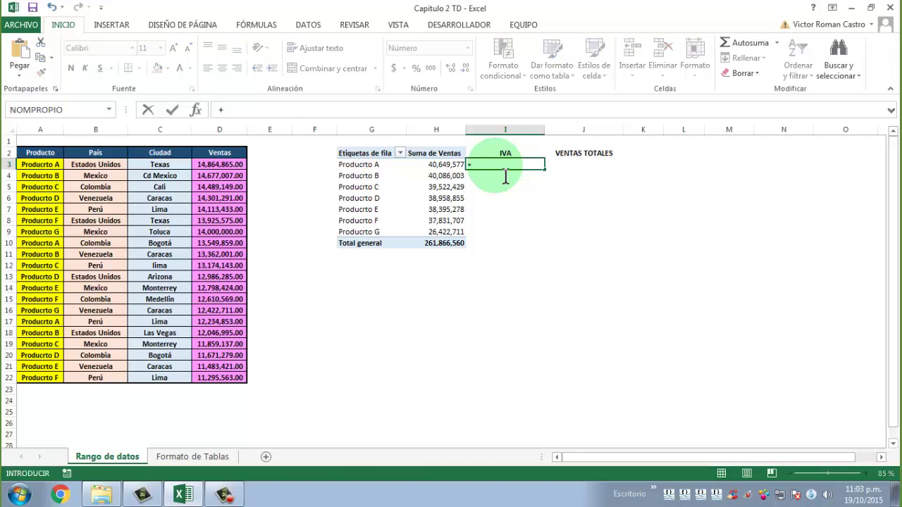
pyautogui.press('Left')
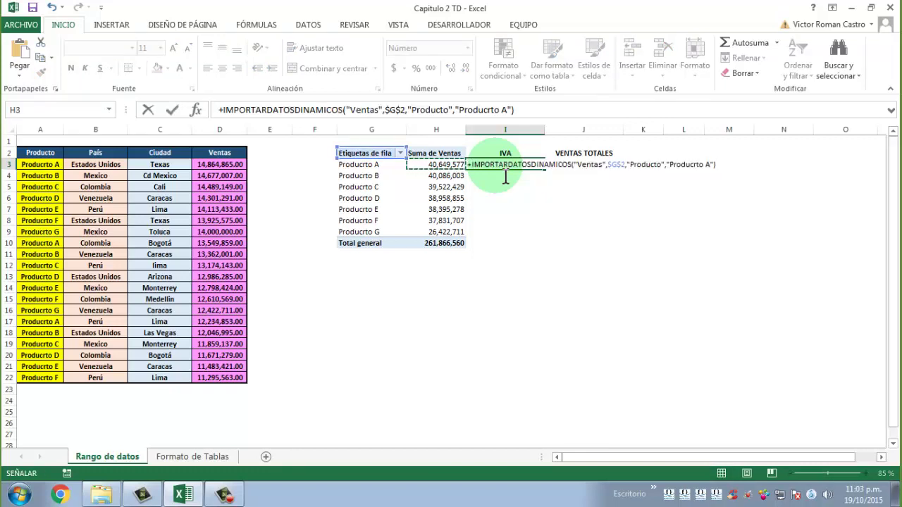
pyautogui.write('*.16')
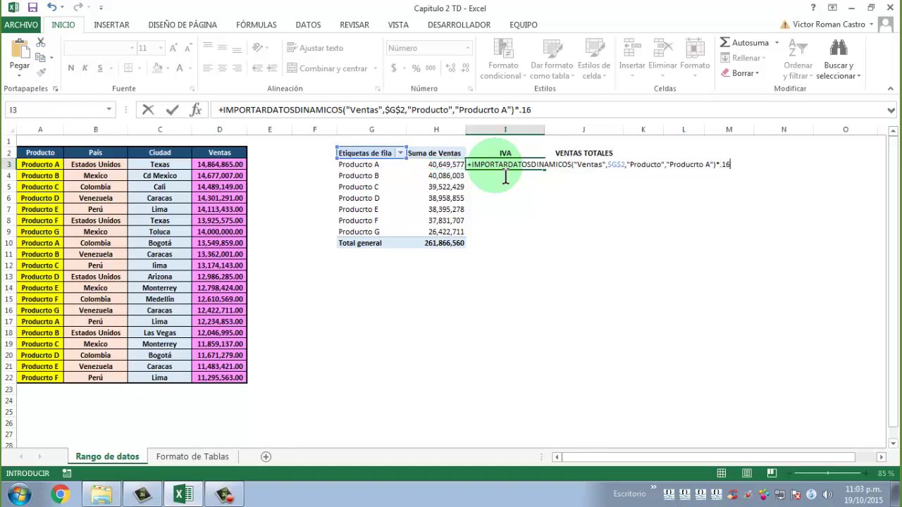
pyautogui.press('Return')
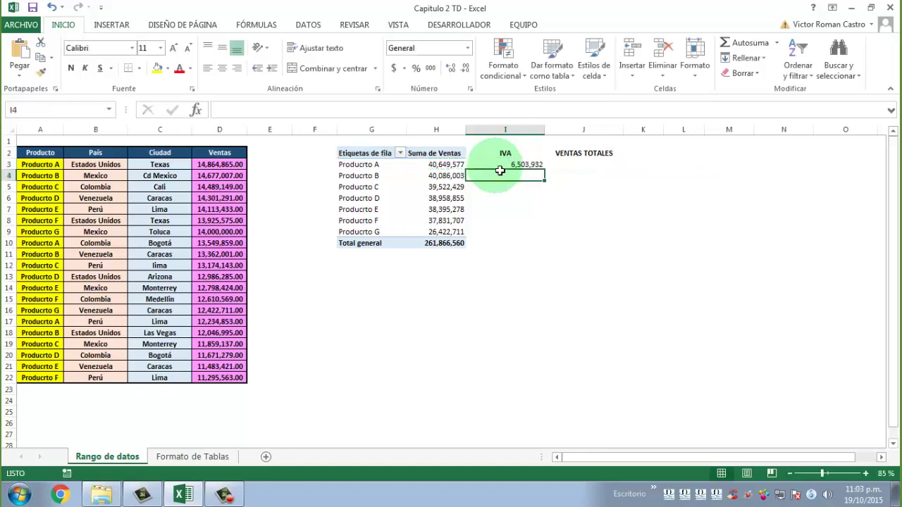
pyautogui.press('Up')
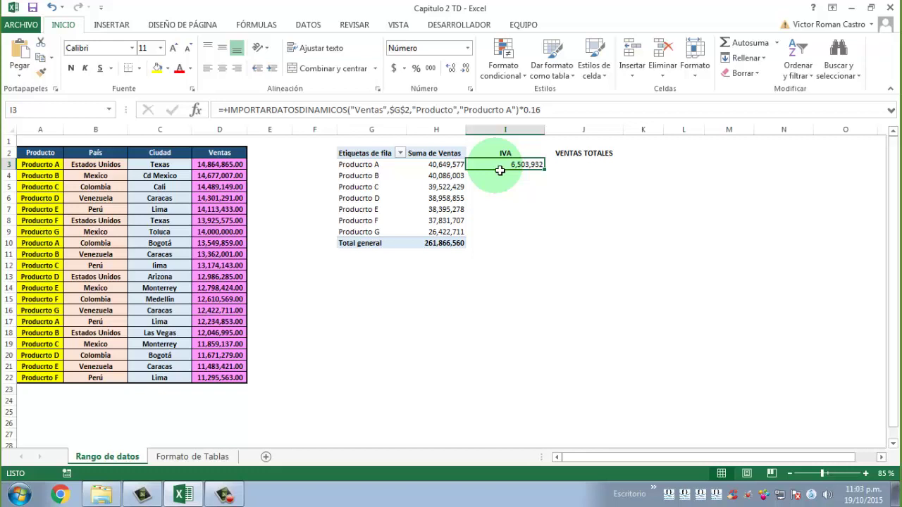
pyautogui.doubleClick(499, 170)
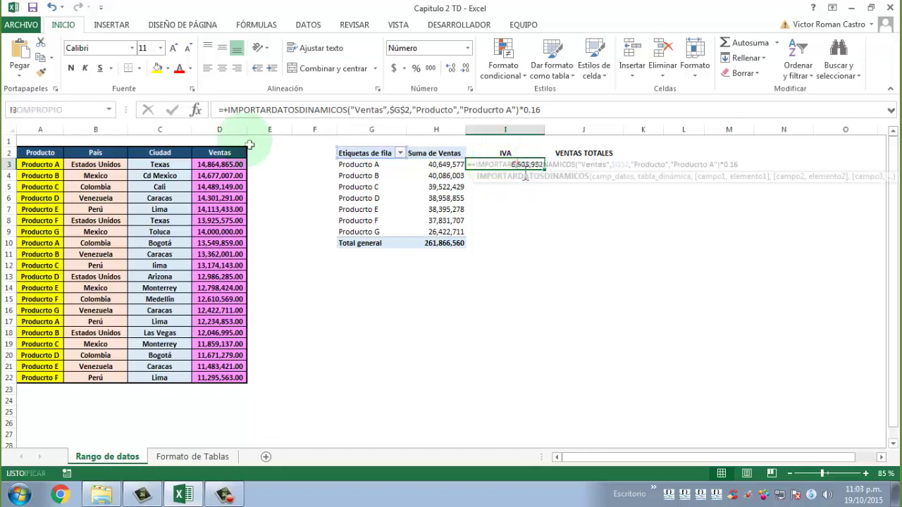
pyautogui.click(199, 111)
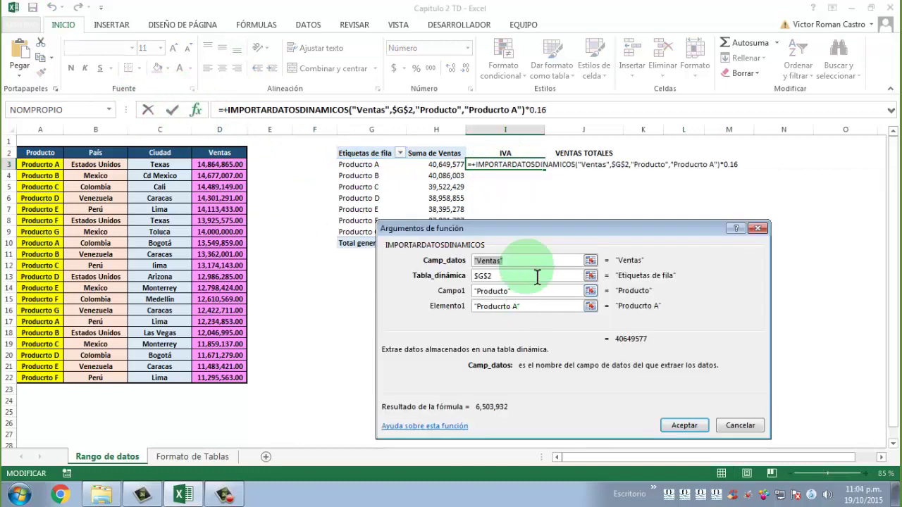
pyautogui.moveTo(519, 232); pyautogui.dragTo(614, 200)
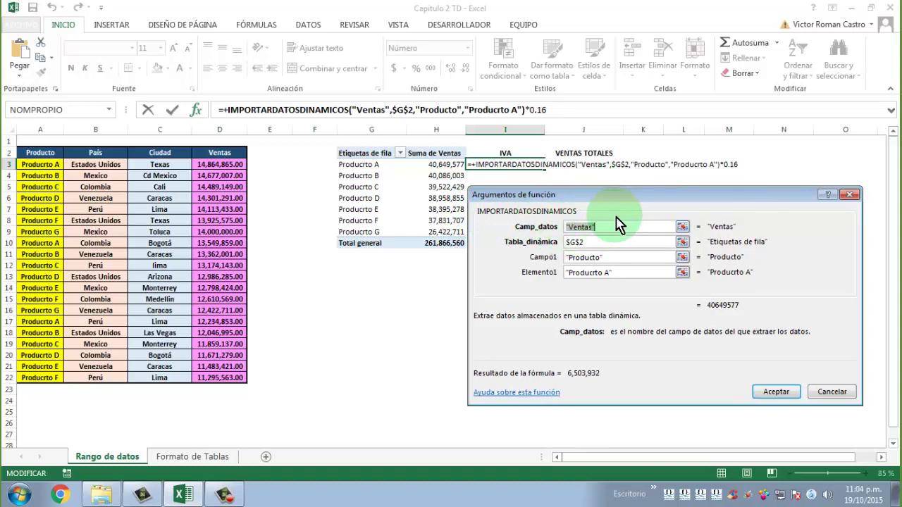
pyautogui.moveTo(625, 194); pyautogui.dragTo(637, 197)
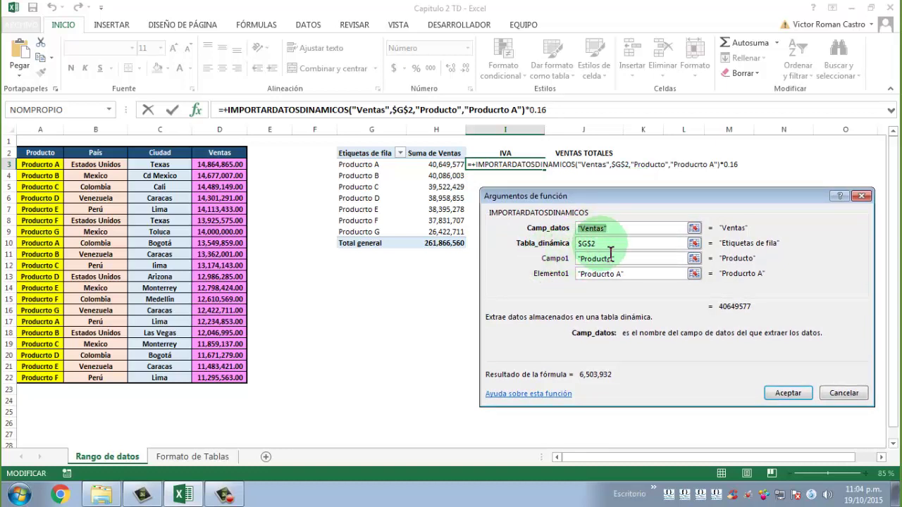
pyautogui.click(608, 246)
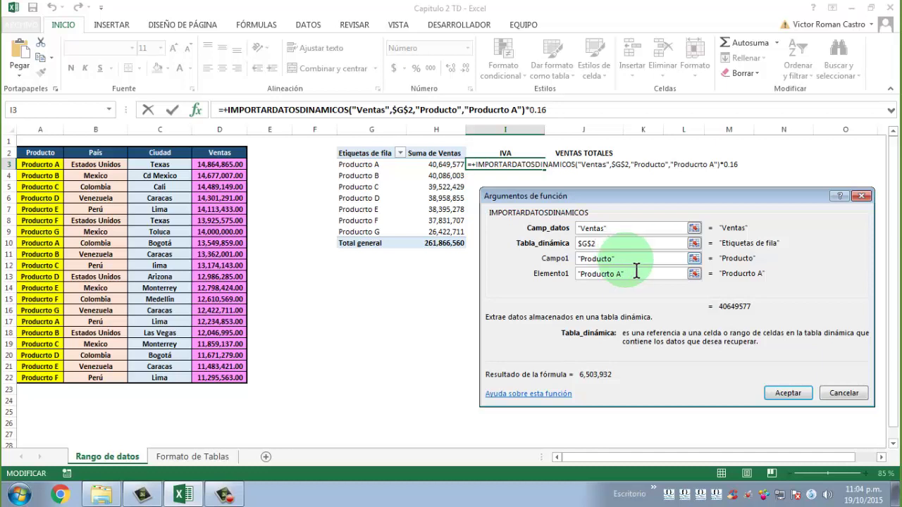
pyautogui.click(789, 395)
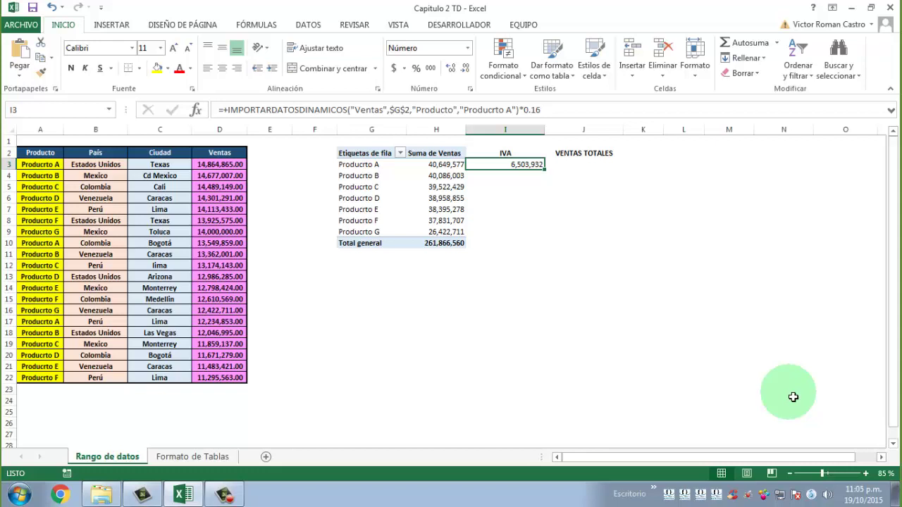
# Copy the IVA formula from I3 down through I9.
pyautogui.hotkey('ctrl', 'c')
pyautogui.press('Down')
pyautogui.hotkey('shift', 'Down')
pyautogui.hotkey('shift', 'Down')
pyautogui.hotkey('shift', 'Down')
pyautogui.hotkey('shift', 'Down')
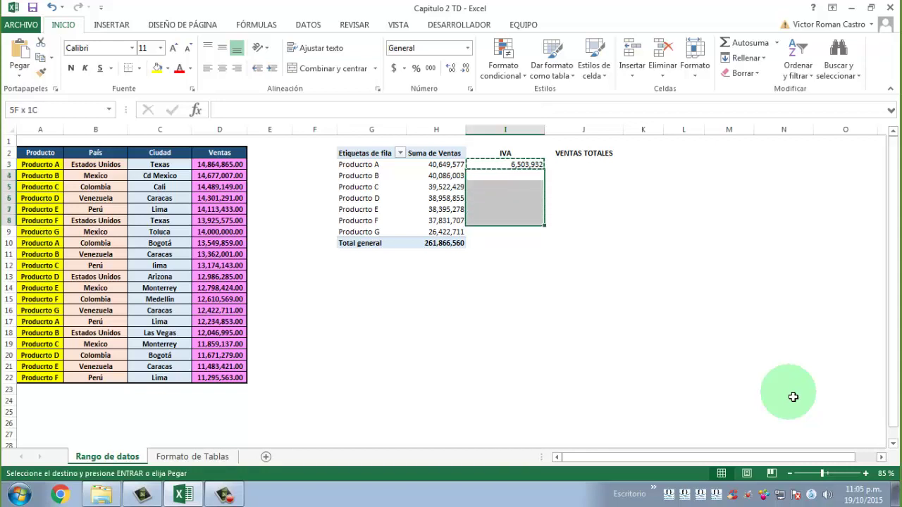
pyautogui.hotkey('shift', 'Down')
pyautogui.press('Return')
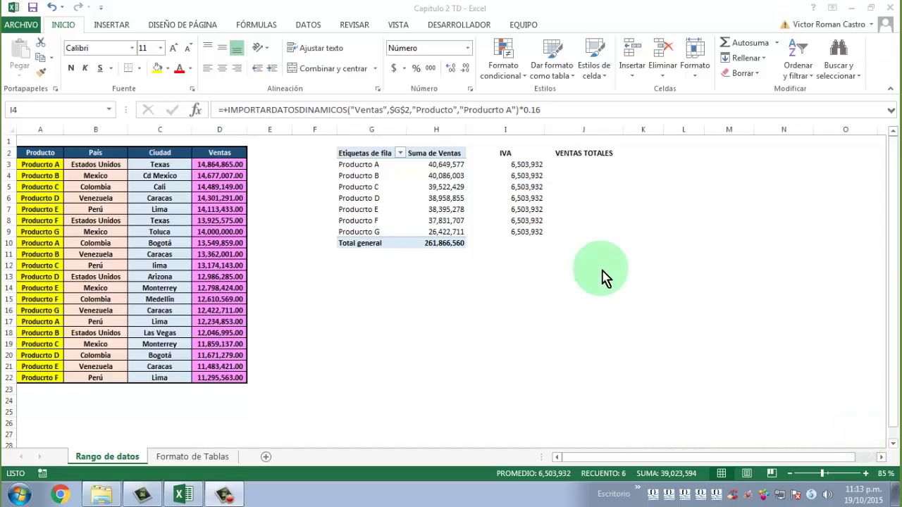
# Uncheck Generar GetPivotData in the pivot table options so references stay plain.
pyautogui.click(434, 188)
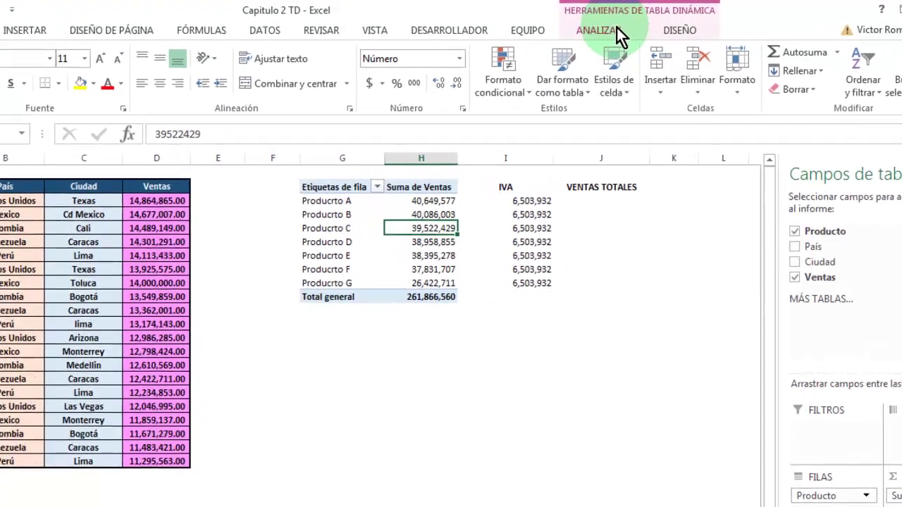
pyautogui.click(602, 28)
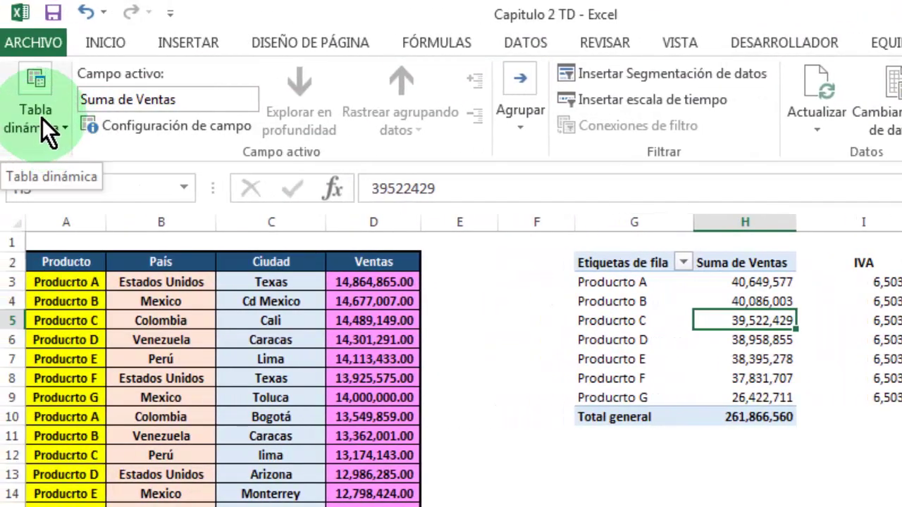
pyautogui.click(40, 117)
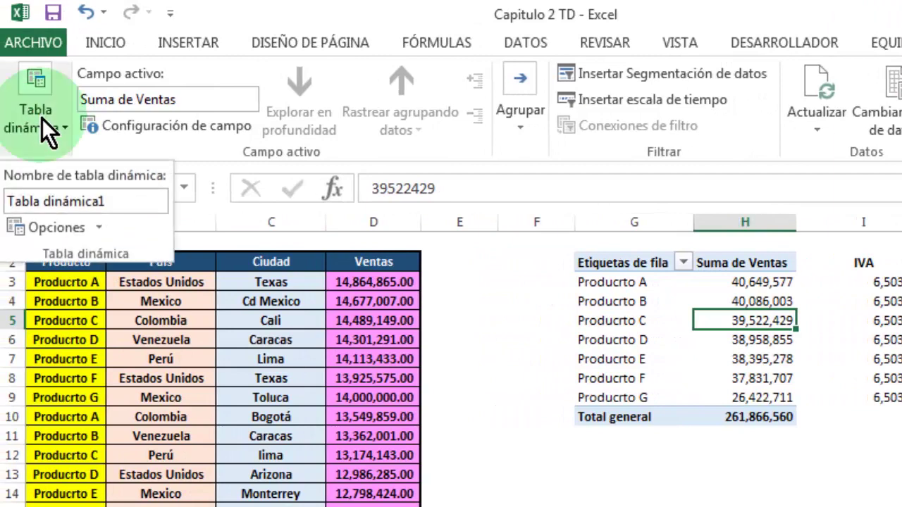
pyautogui.click(102, 226)
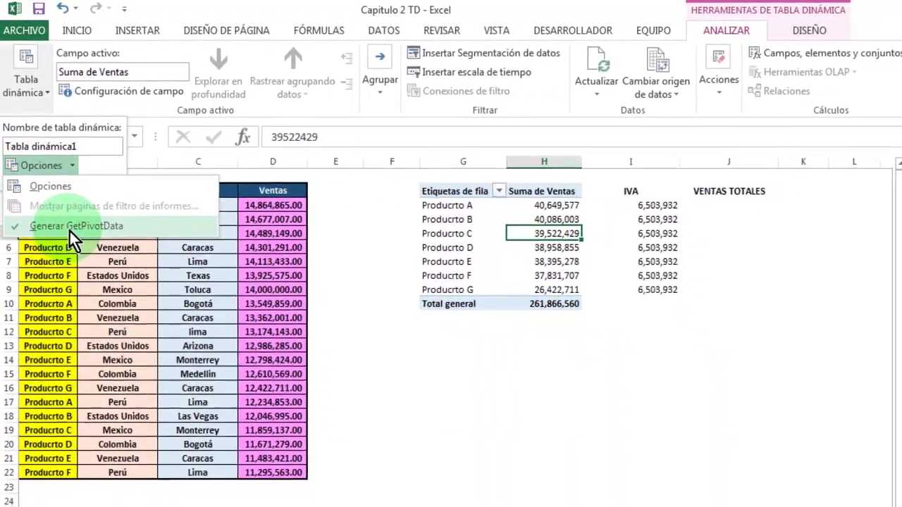
pyautogui.click(65, 217)
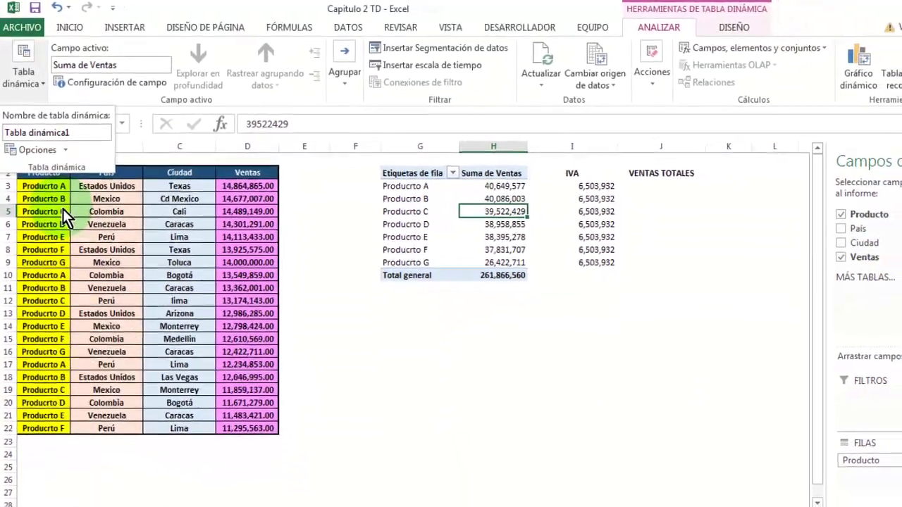
pyautogui.click(408, 9)
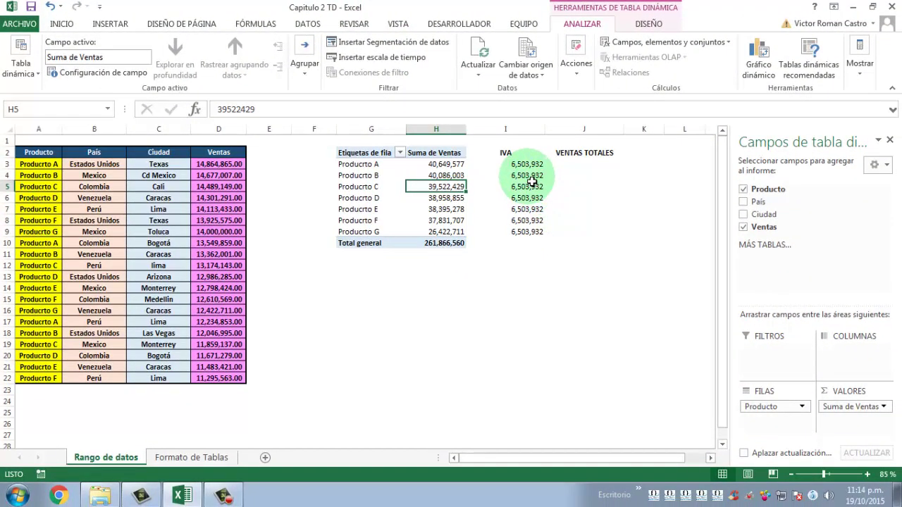
pyautogui.moveTo(530, 175); pyautogui.dragTo(525, 209)
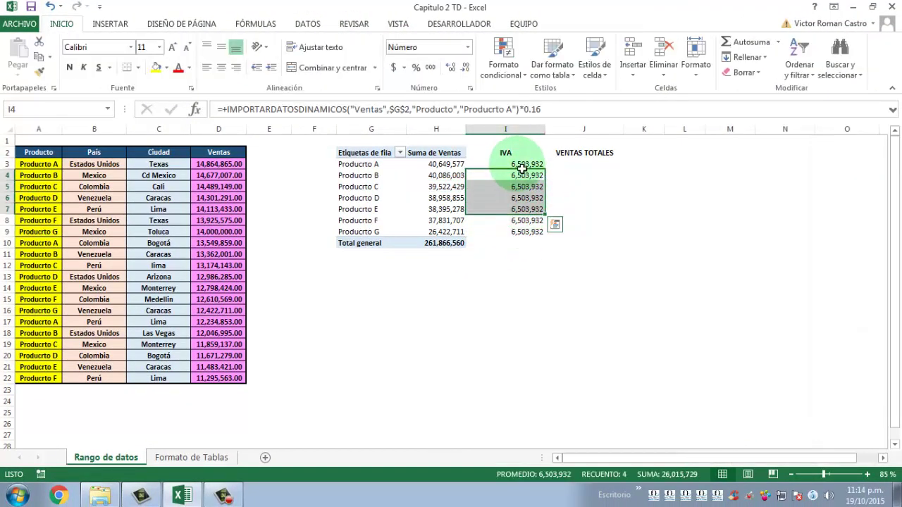
# Clear I3:I9 and enter =+H3*0.16 in I3 using a plain cell reference.
pyautogui.moveTo(521, 167); pyautogui.dragTo(526, 238)
pyautogui.press('Delete')
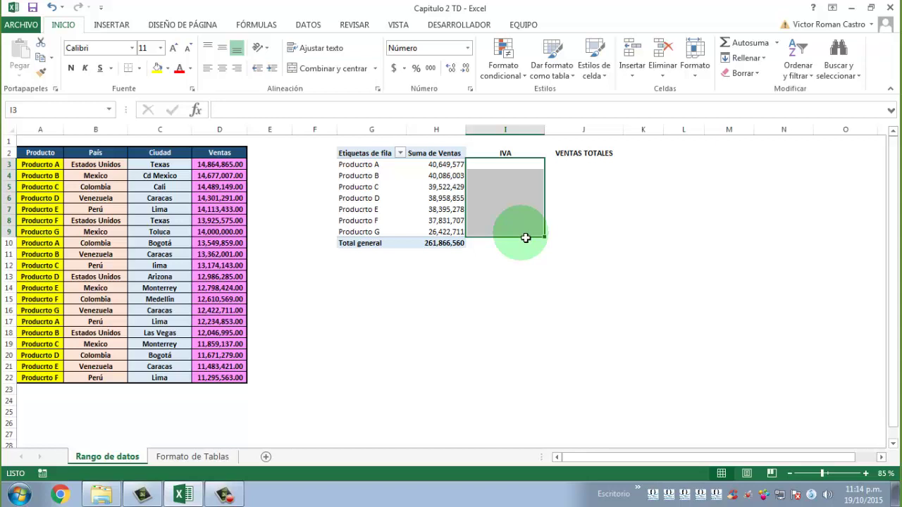
pyautogui.write('=')
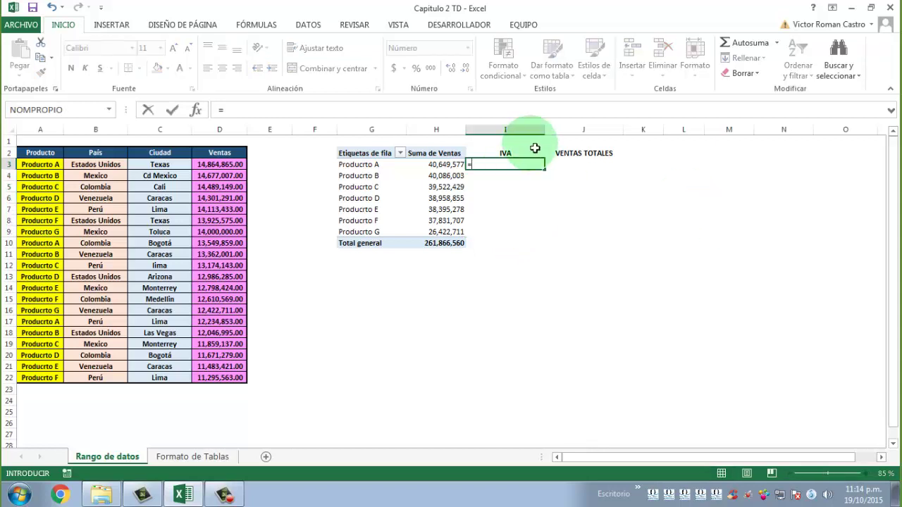
pyautogui.click(447, 167)
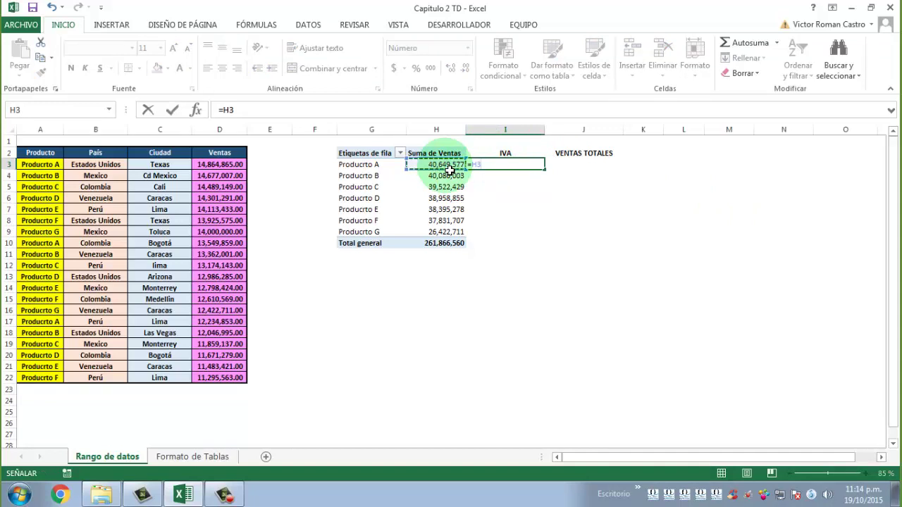
pyautogui.press('Return')
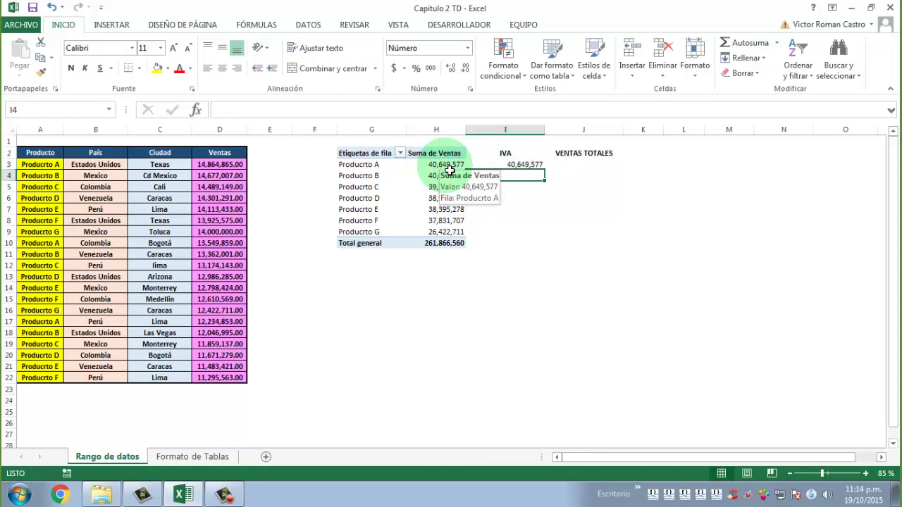
pyautogui.press('Up')
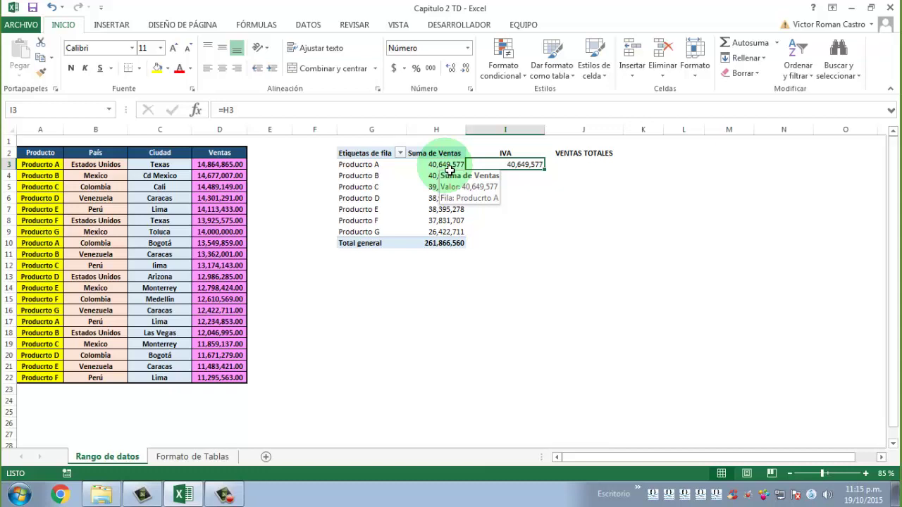
pyautogui.write('+')
pyautogui.click(449, 168)
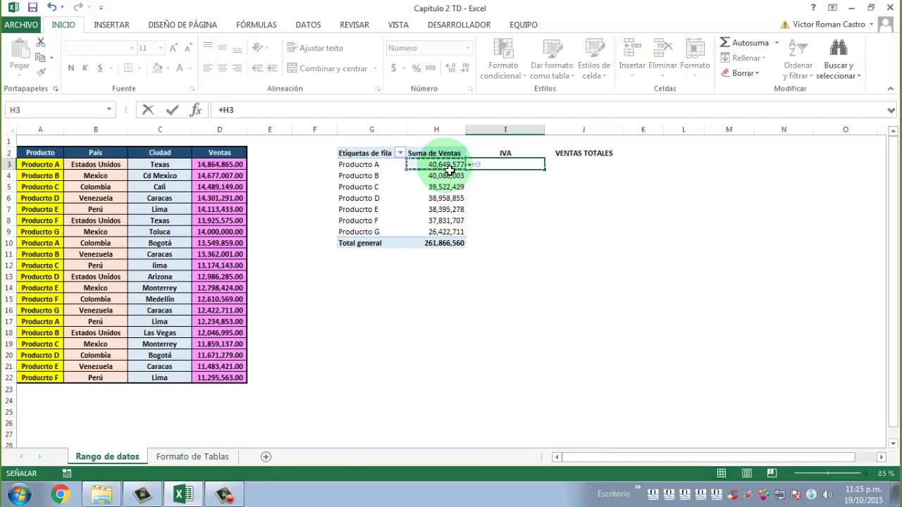
pyautogui.write('*0')
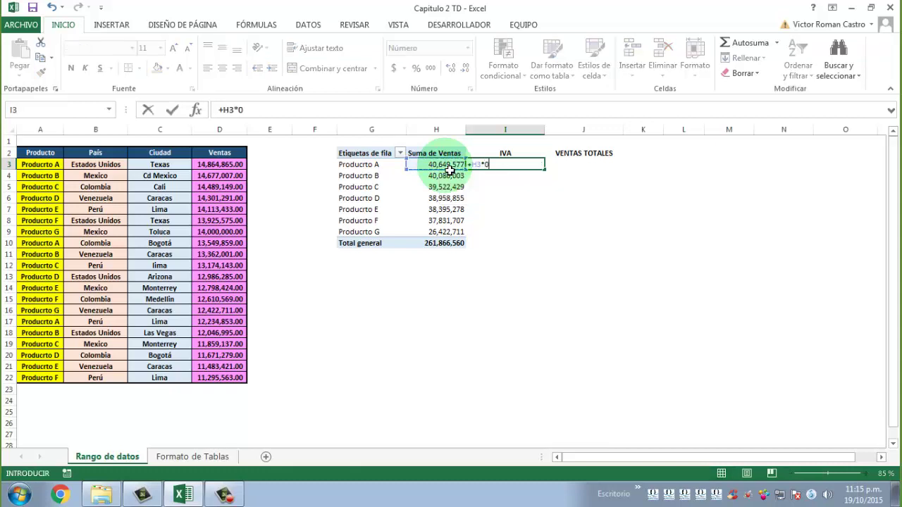
pyautogui.write('.16')
pyautogui.hotkey('ctrl', 'Return')
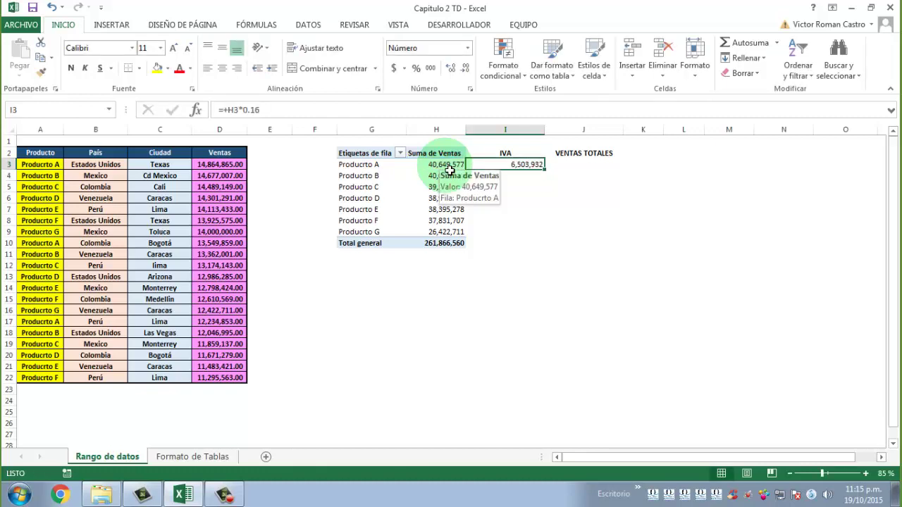
# Copy =+H3*0.16 down to I9, giving values from 6,503,932 to 4,227,634.
pyautogui.hotkey('ctrl', 'c')
pyautogui.hotkey('shift', 'Down')
pyautogui.hotkey('shift', 'Down')
pyautogui.hotkey('shift', 'Down')
pyautogui.hotkey('shift', 'Down')
pyautogui.hotkey('shift', 'Up')
pyautogui.hotkey('shift', 'Up')
pyautogui.hotkey('shift', 'Up')
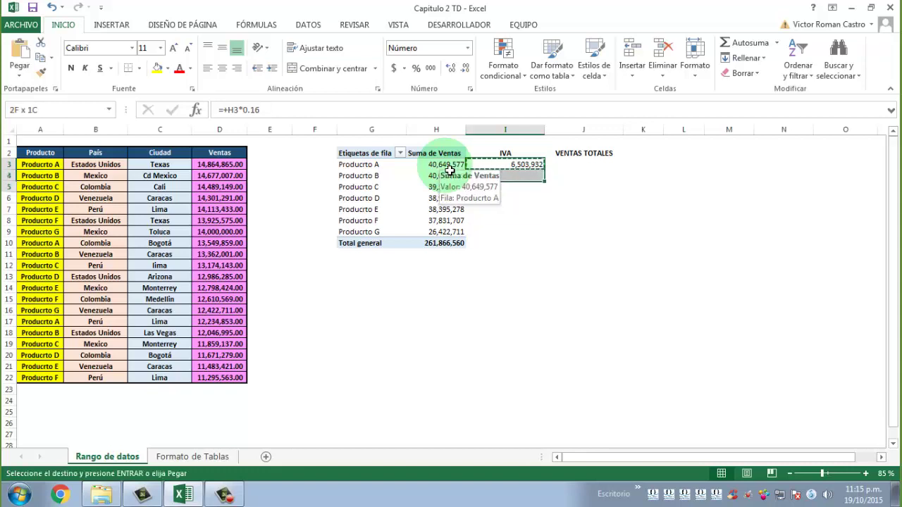
pyautogui.hotkey('shift', 'Down')
pyautogui.hotkey('shift', 'Down')
pyautogui.hotkey('shift', 'Down')
pyautogui.hotkey('shift', 'Down')
pyautogui.hotkey('shift', 'Down')
pyautogui.press('Return')
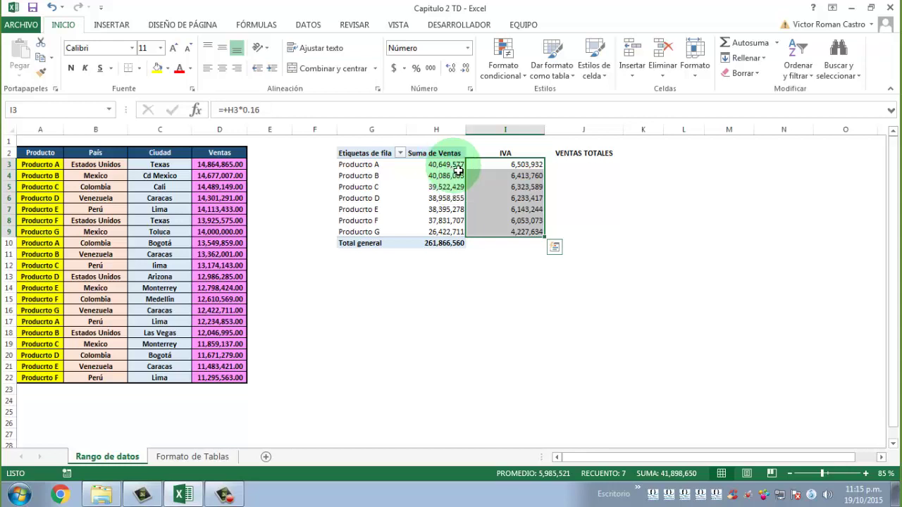
# Enter =+H3+I3 in J3 and copy it down to J9 for every product.
pyautogui.click(586, 164)
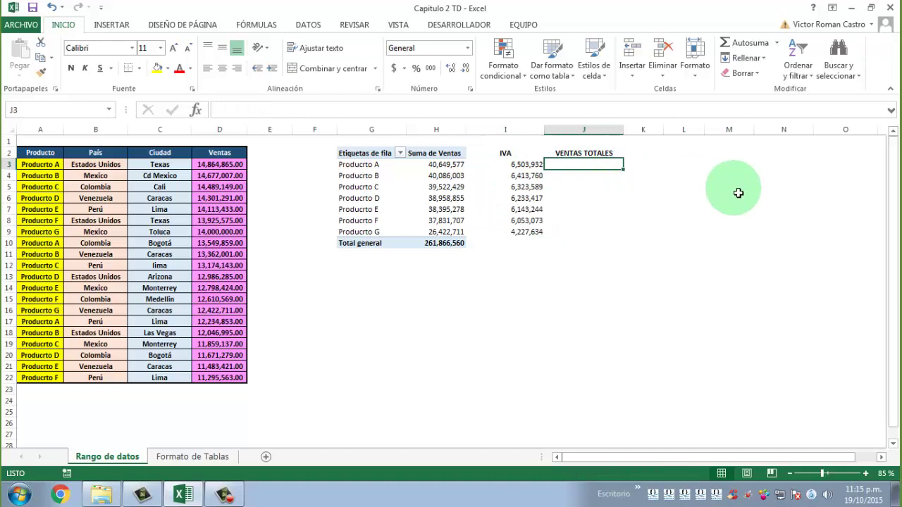
pyautogui.write('+')
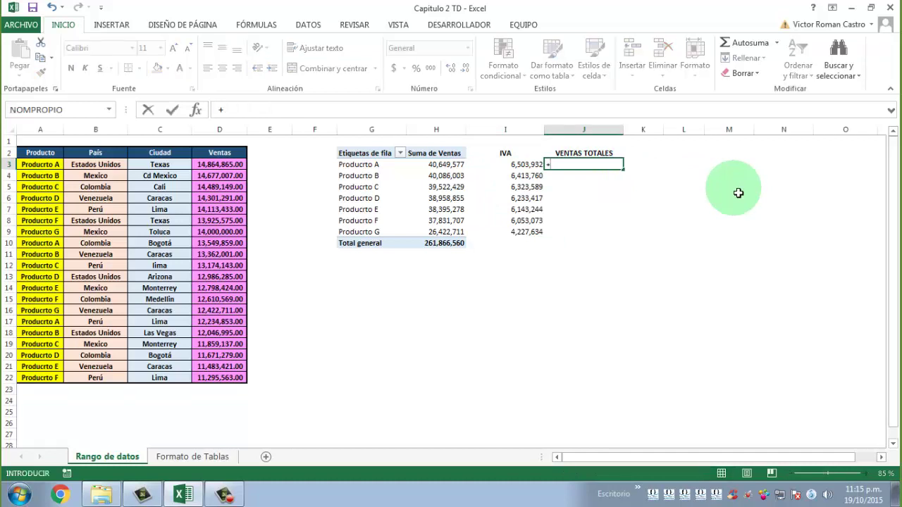
pyautogui.press('Left')
pyautogui.press('Left')
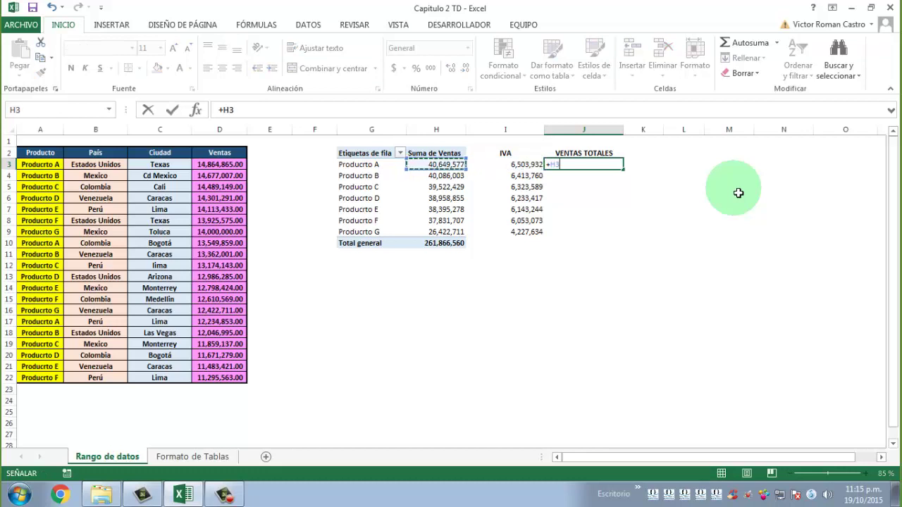
pyautogui.write('+')
pyautogui.press('Left')
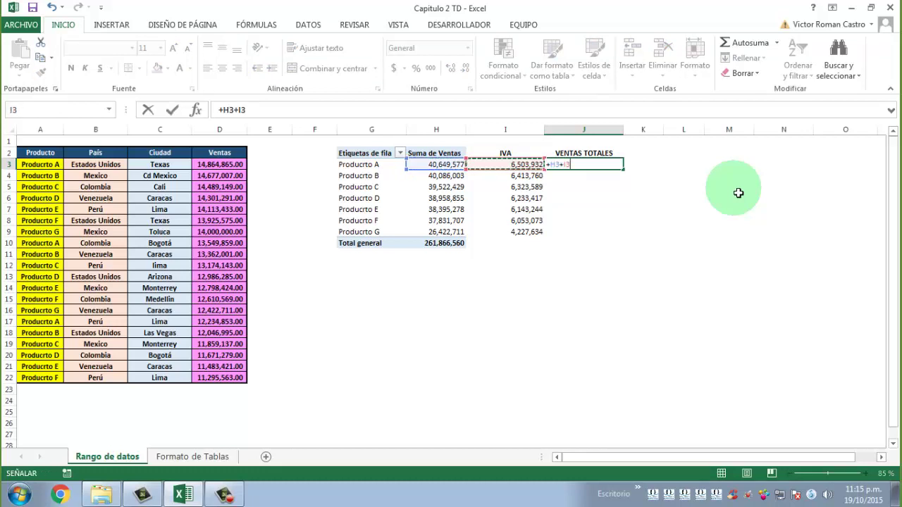
pyautogui.press('Return')
pyautogui.press('Up')
pyautogui.hotkey('ctrl', 'c')
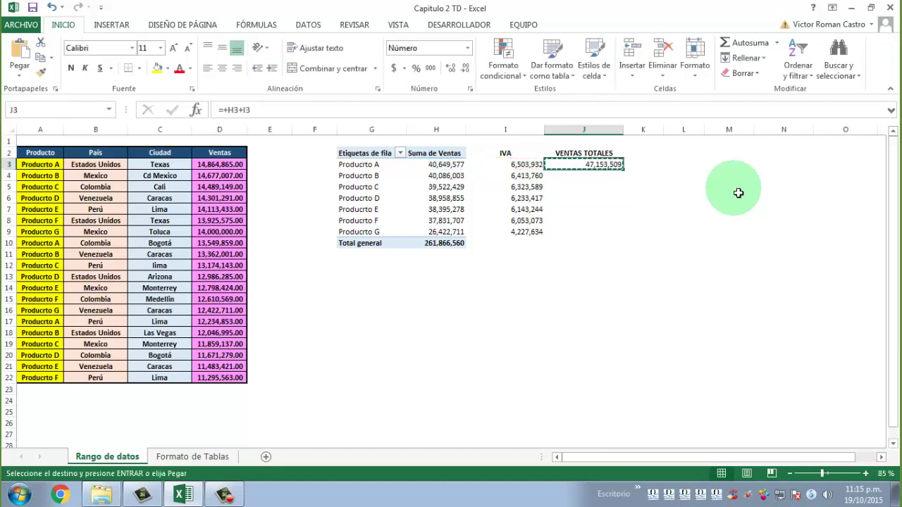
pyautogui.hotkey('shift', 'Down')
pyautogui.hotkey('shift', 'Down')
pyautogui.hotkey('shift', 'Down')
pyautogui.hotkey('shift', 'Down')
pyautogui.hotkey('shift', 'Down')
pyautogui.hotkey('shift', 'Down')
pyautogui.press('Return')
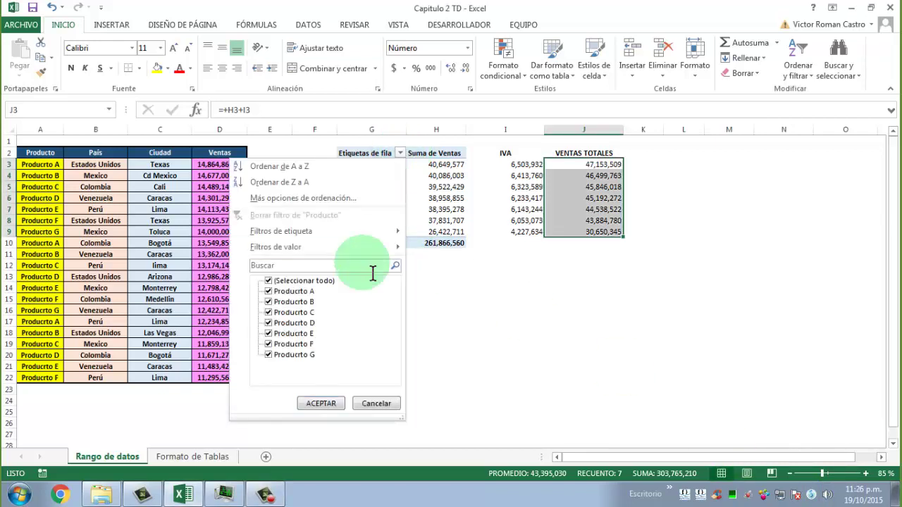
# Filter the pivot table's row labels to Producto A, B and C only.
pyautogui.click(268, 281)
pyautogui.click(268, 292)
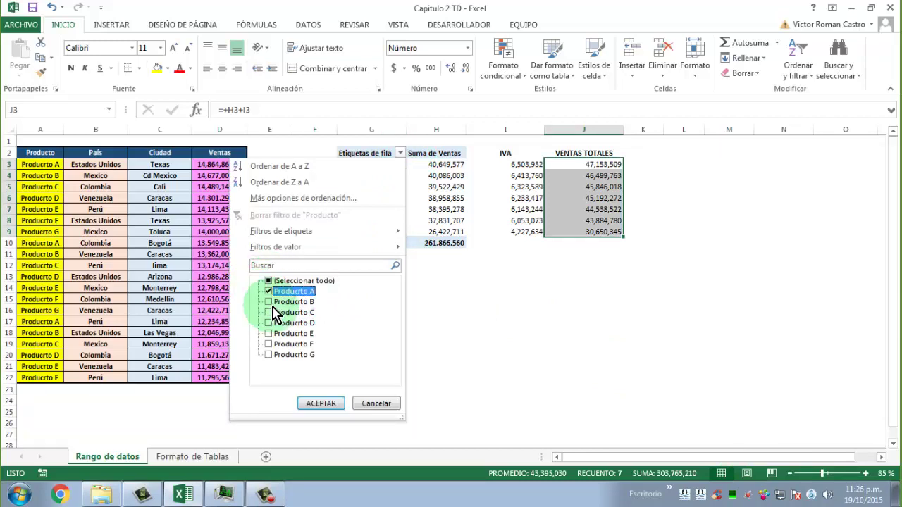
pyautogui.click(269, 302)
pyautogui.click(268, 312)
pyautogui.click(322, 406)
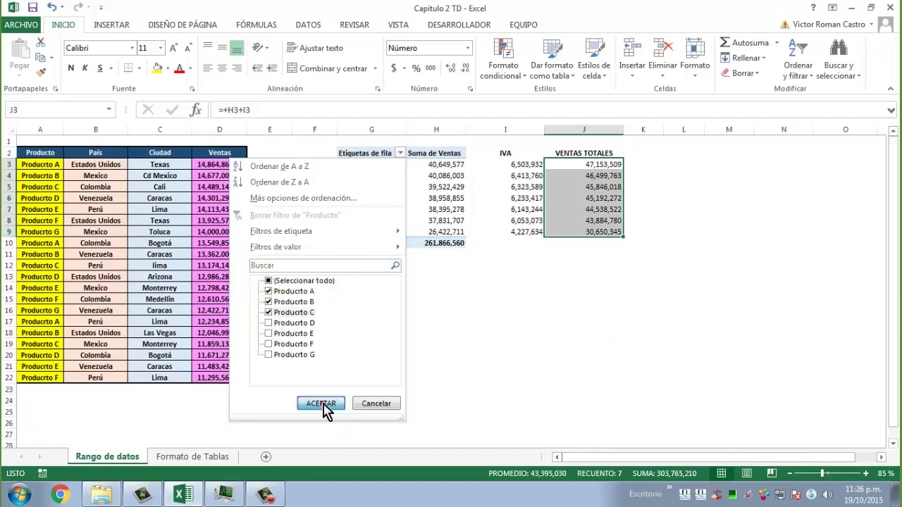
pyautogui.click(322, 404)
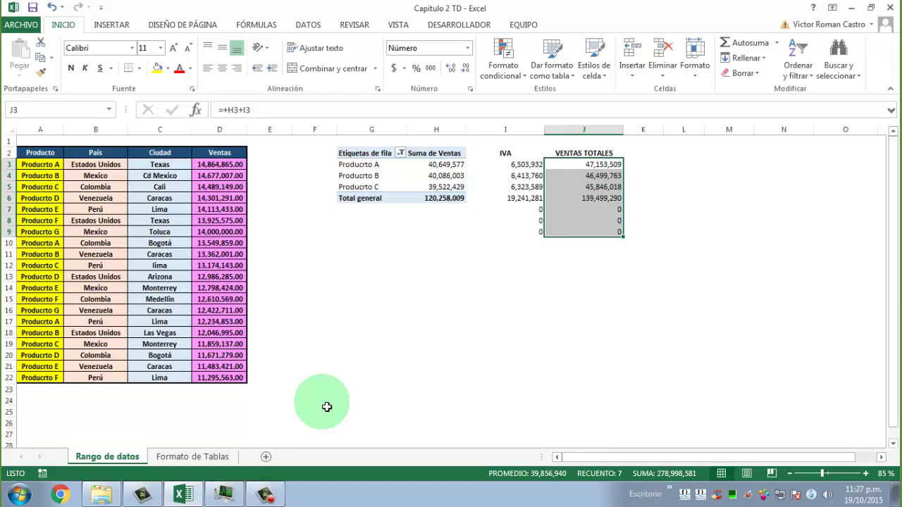
# Clear the product filter and delete the IVA and VENTAS TOTALES columns, including headings.
pyautogui.click(399, 152)
pyautogui.click(373, 214)
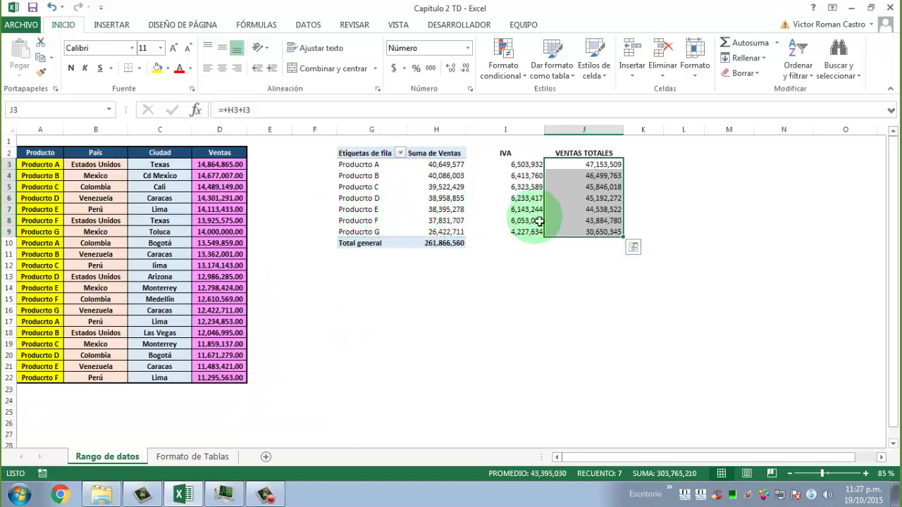
pyautogui.moveTo(518, 164); pyautogui.dragTo(613, 243)
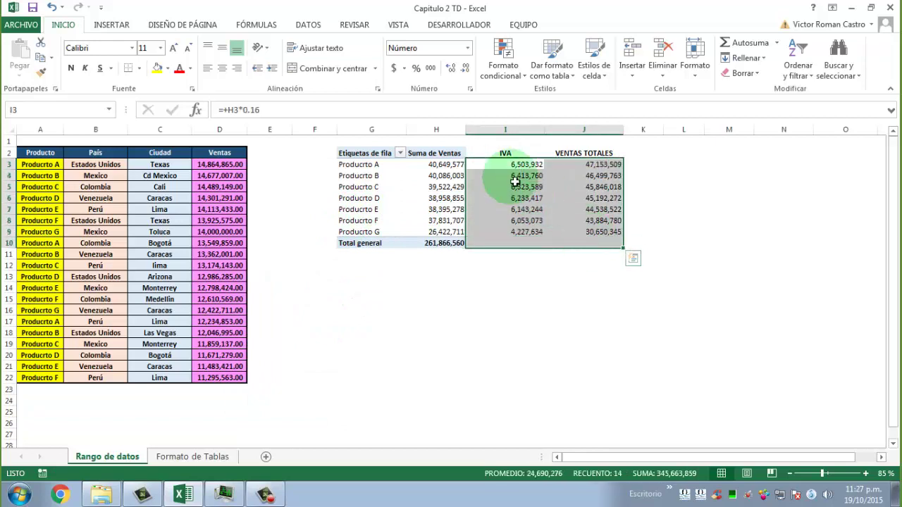
pyautogui.moveTo(505, 158); pyautogui.dragTo(613, 247)
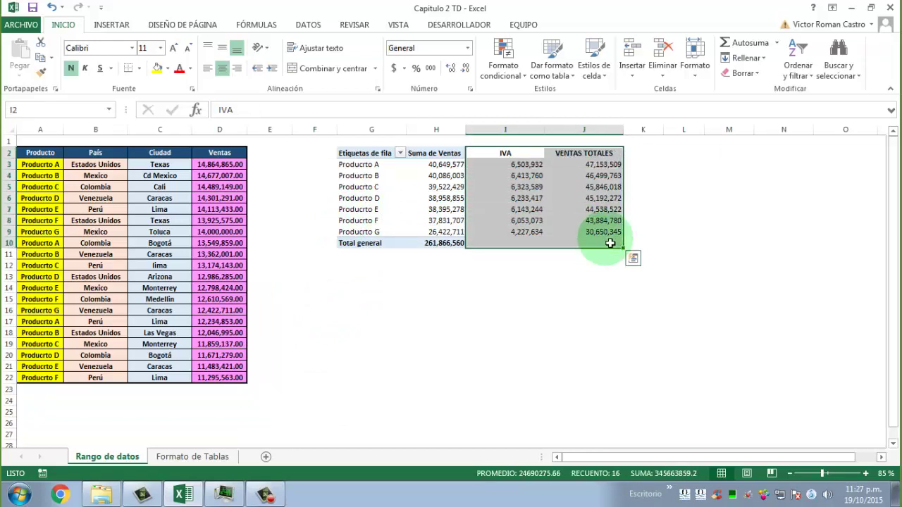
pyautogui.press('Delete')
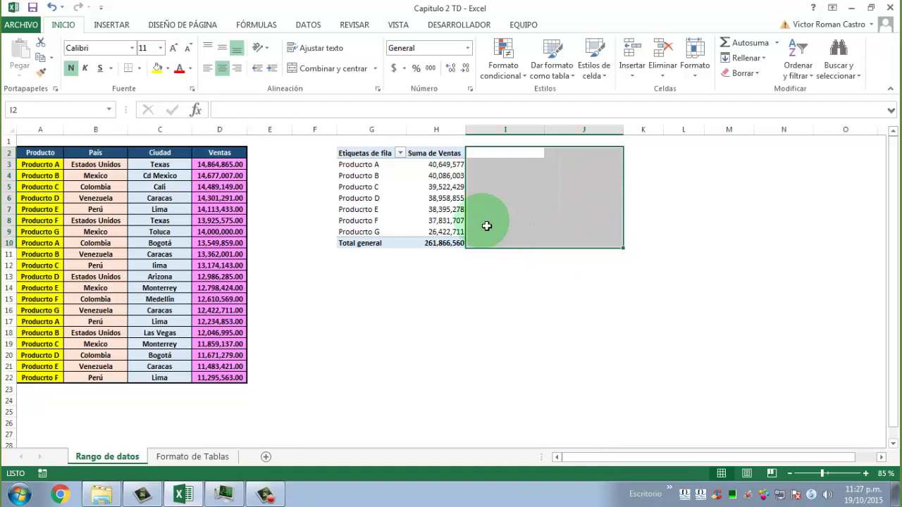
pyautogui.click(454, 198)
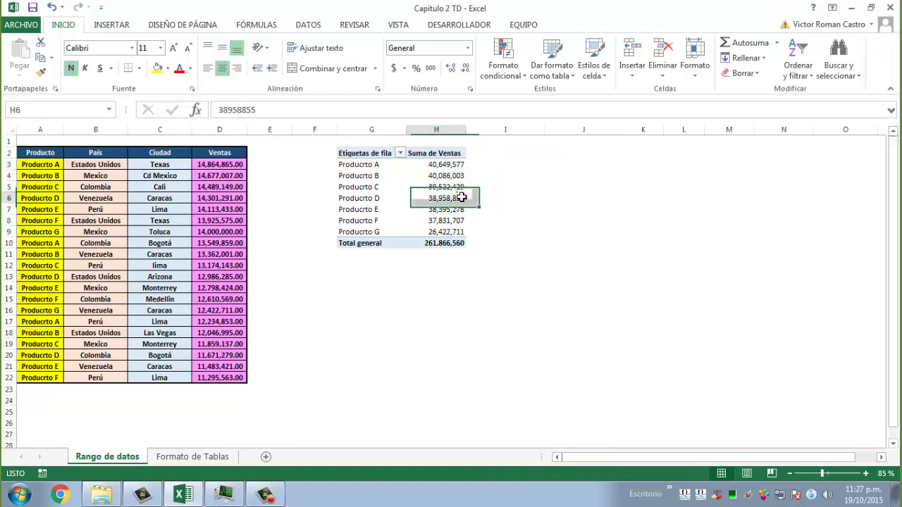
pyautogui.click(426, 177)
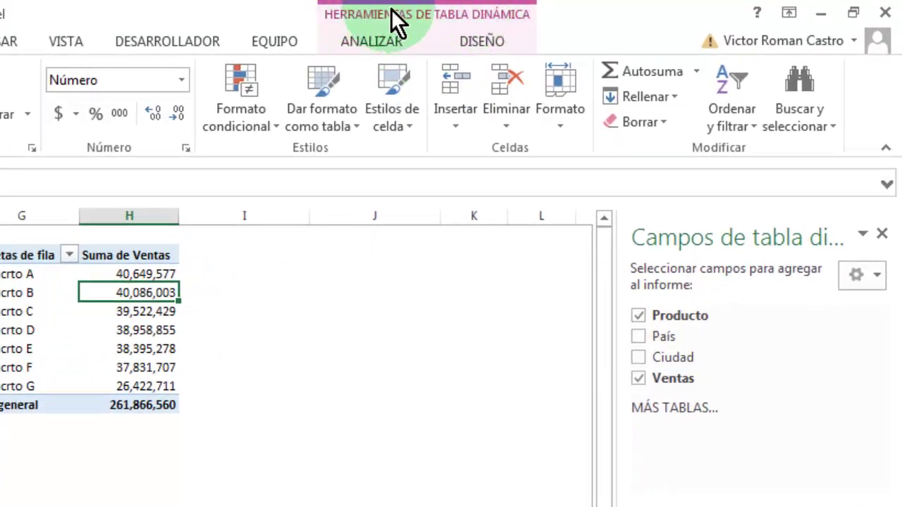
# Open Campo calculado from ANALIZAR > Campos, elementos y conjuntos.
pyautogui.click(371, 45)
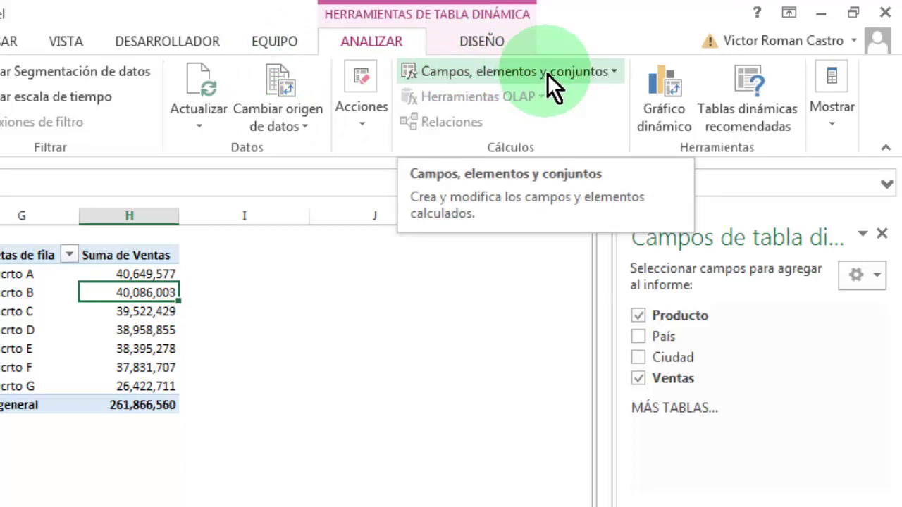
pyautogui.click(609, 71)
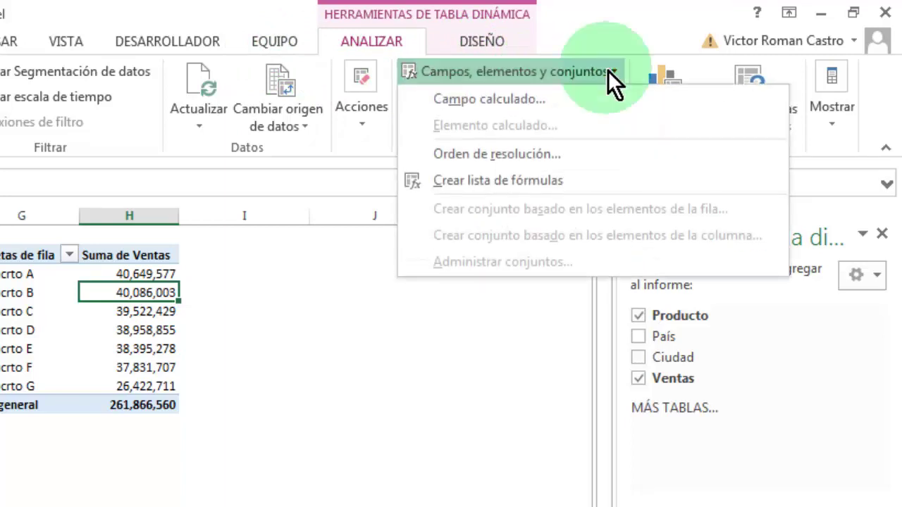
pyautogui.click(560, 99)
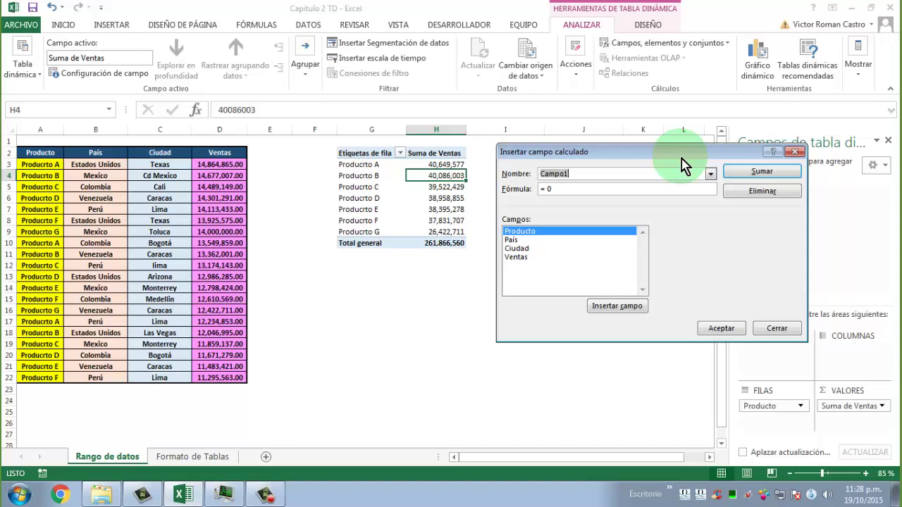
# Create the calculated field IVA with formula =Ventas*0.16 and add it to the pivot.
pyautogui.write('IVA')
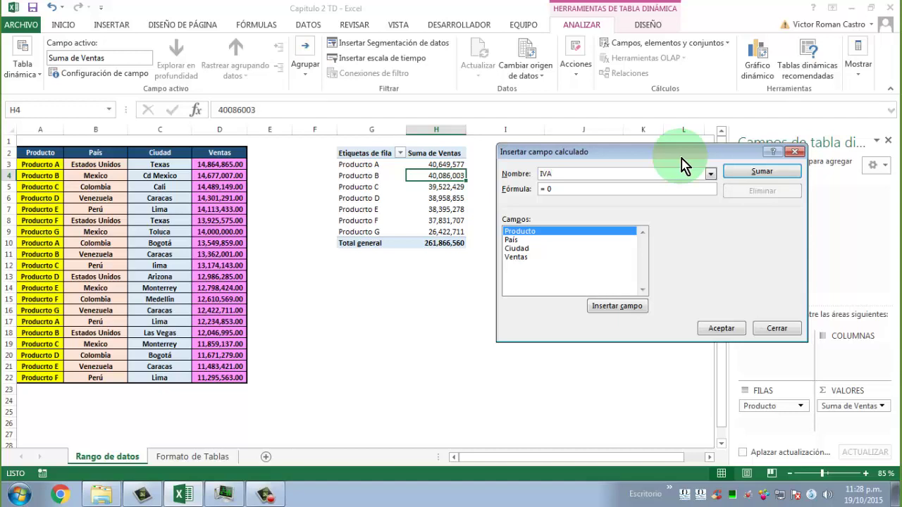
pyautogui.moveTo(578, 189); pyautogui.dragTo(537, 194)
pyautogui.press('Delete')
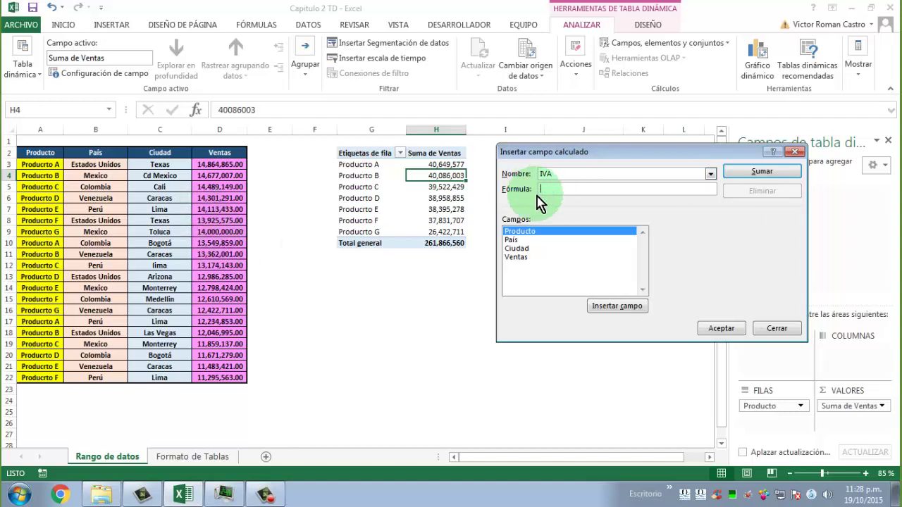
pyautogui.click(570, 257)
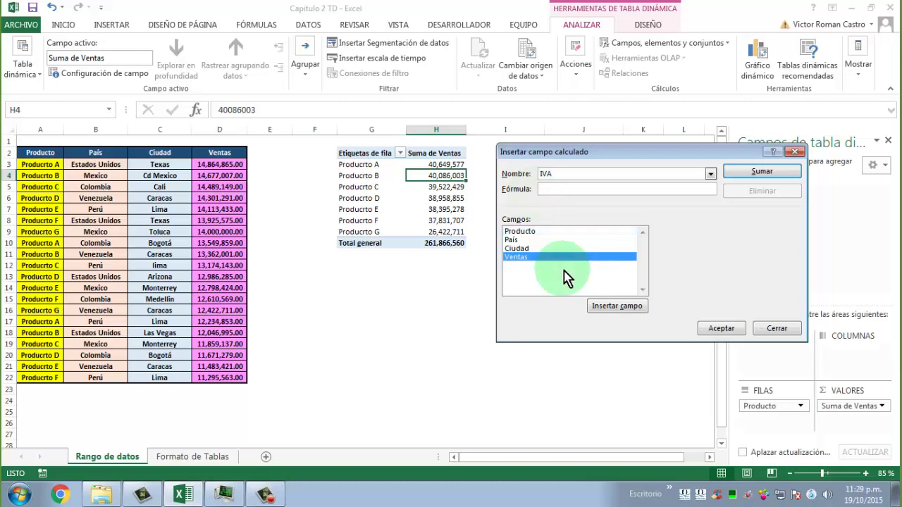
pyautogui.doubleClick(550, 262)
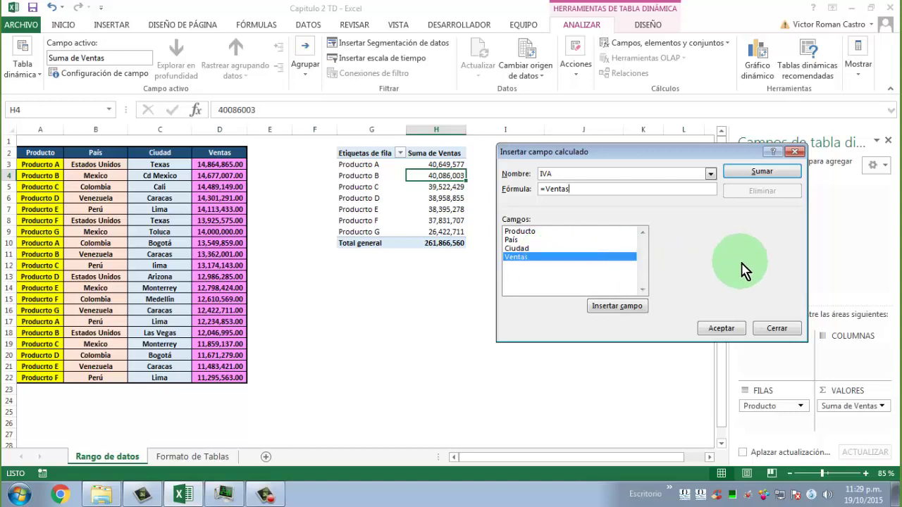
pyautogui.write('*')
pyautogui.write('0.1')
pyautogui.write('6')
pyautogui.click(721, 328)
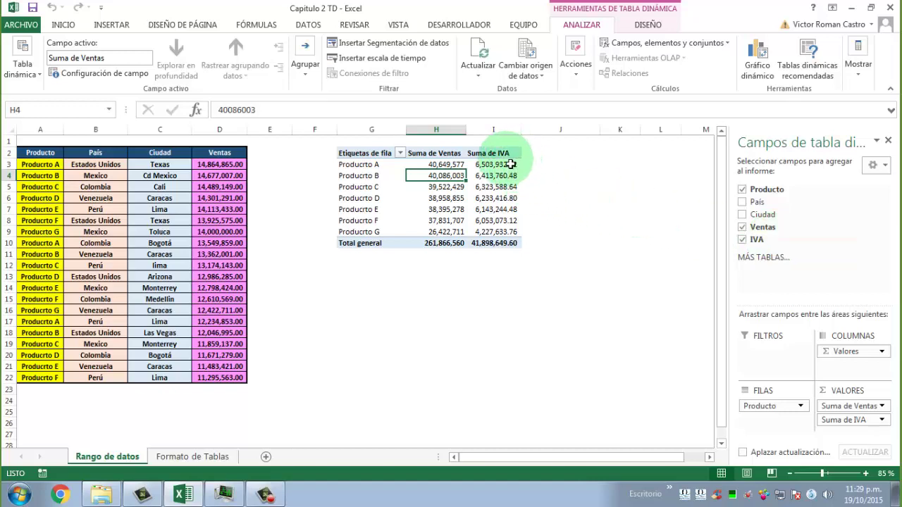
pyautogui.moveTo(510, 164)
pyautogui.mouseDown()
pyautogui.moveTo(511, 243)
pyautogui.moveTo(512, 164)
pyautogui.mouseUp()
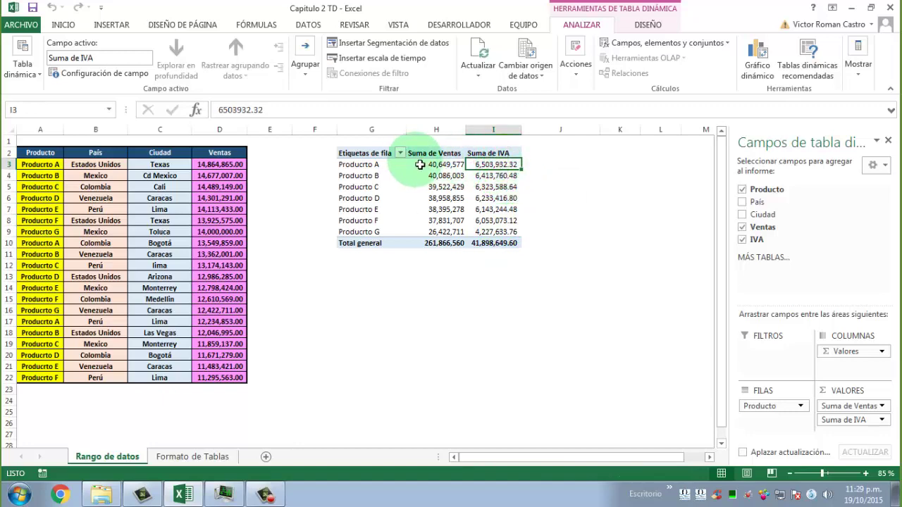
pyautogui.click(400, 153)
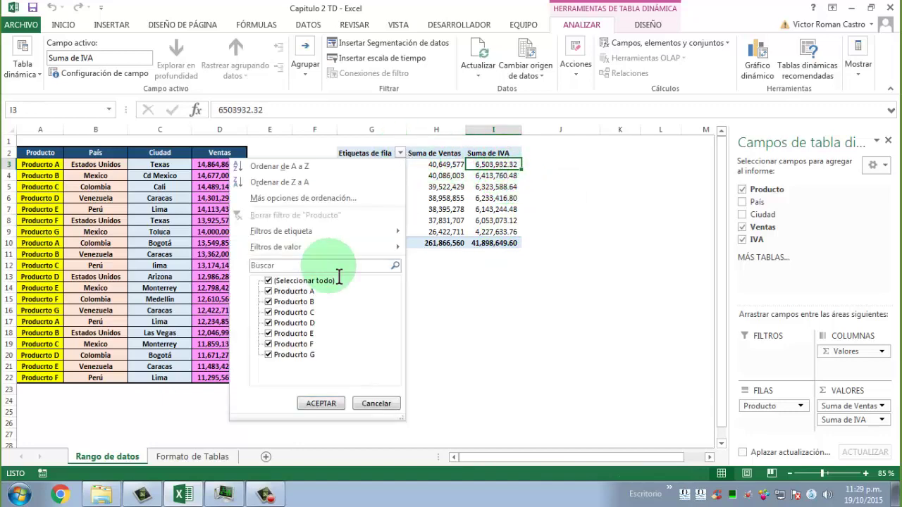
pyautogui.click(268, 281)
pyautogui.click(268, 291)
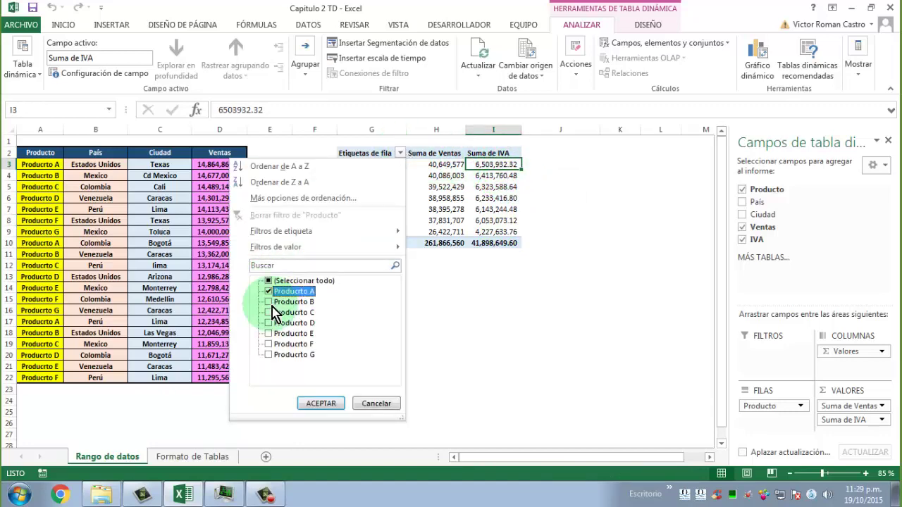
pyautogui.click(268, 301)
pyautogui.click(268, 313)
pyautogui.click(321, 403)
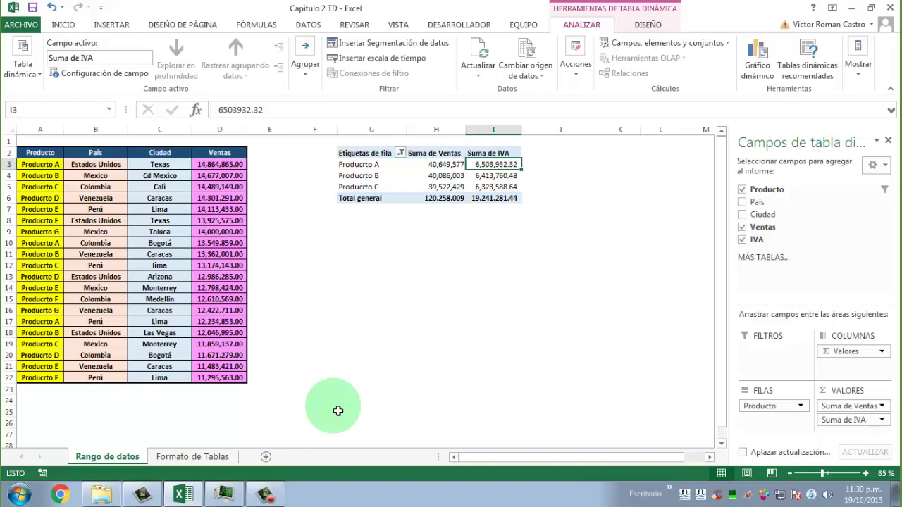
pyautogui.click(401, 153)
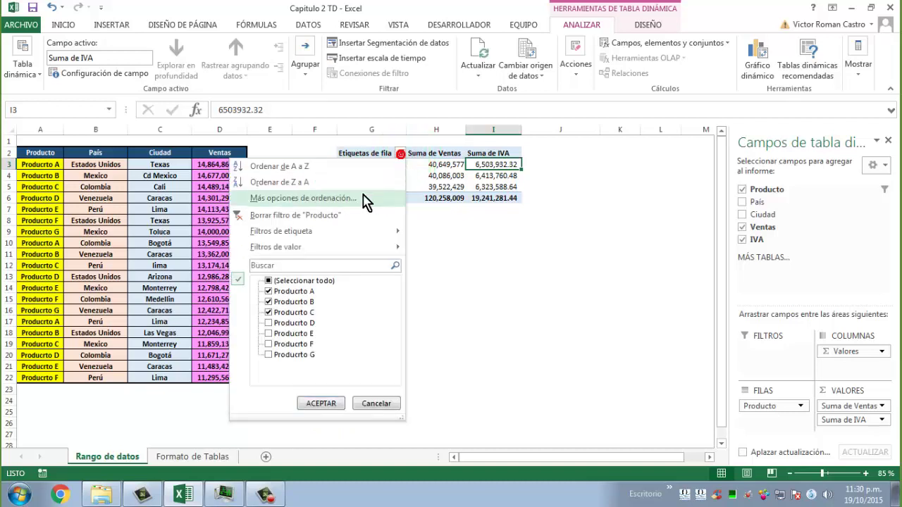
pyautogui.click(340, 215)
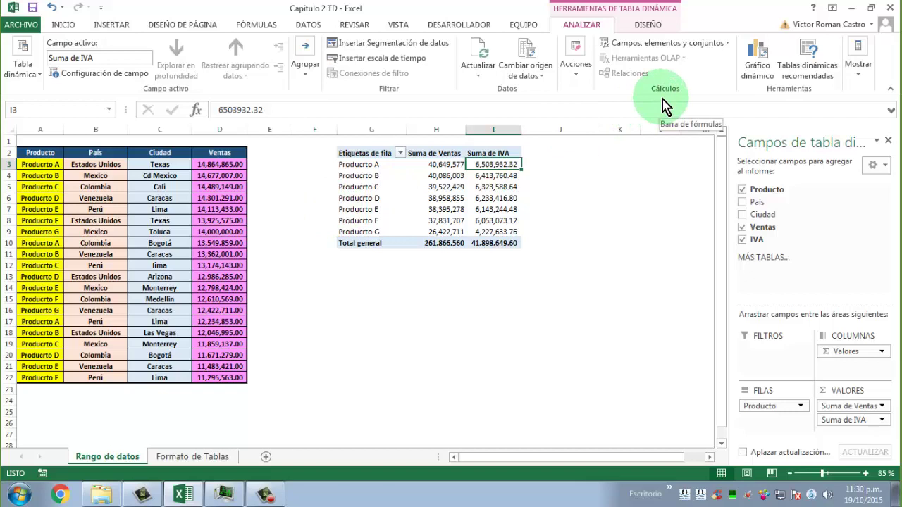
# Create the calculated field Ventas Totales with formula =Ventas+IVA and add it to the pivot.
pyautogui.click(720, 44)
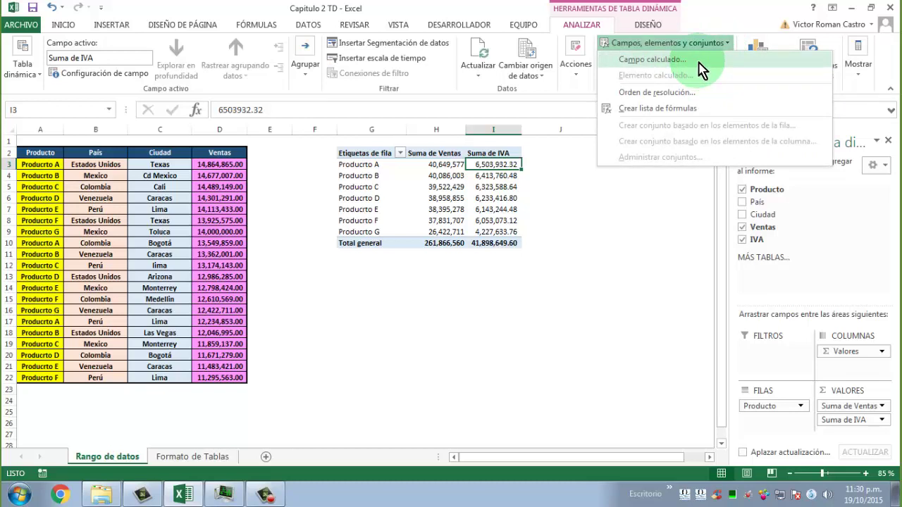
pyautogui.click(703, 69)
pyautogui.moveTo(626, 155); pyautogui.dragTo(623, 188)
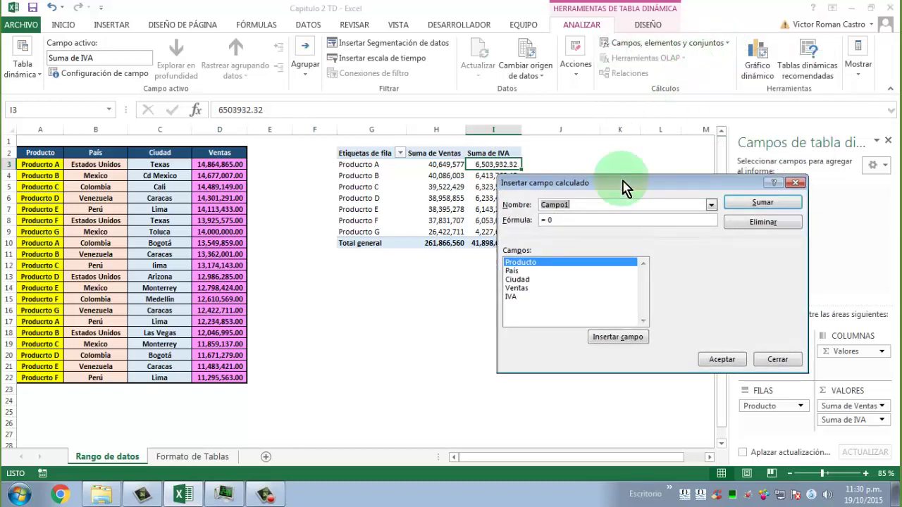
pyautogui.write('Ven')
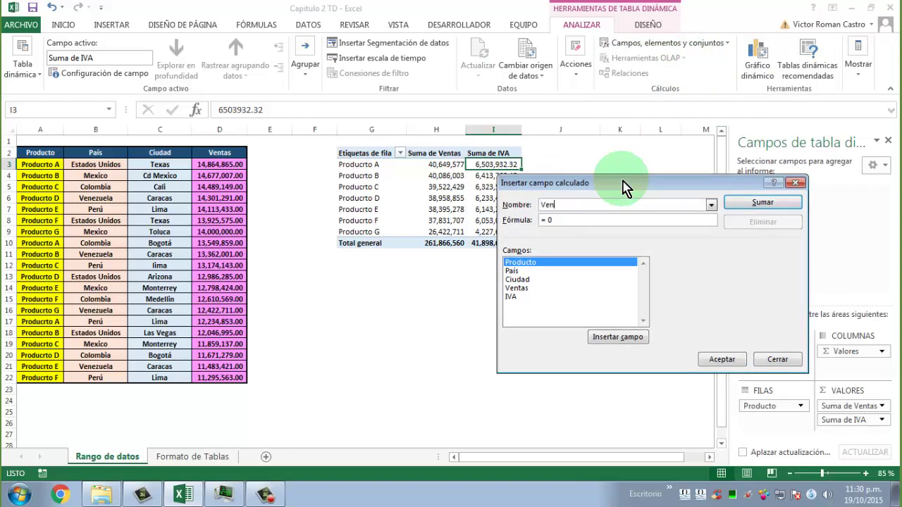
pyautogui.write('tas T')
pyautogui.write('otales')
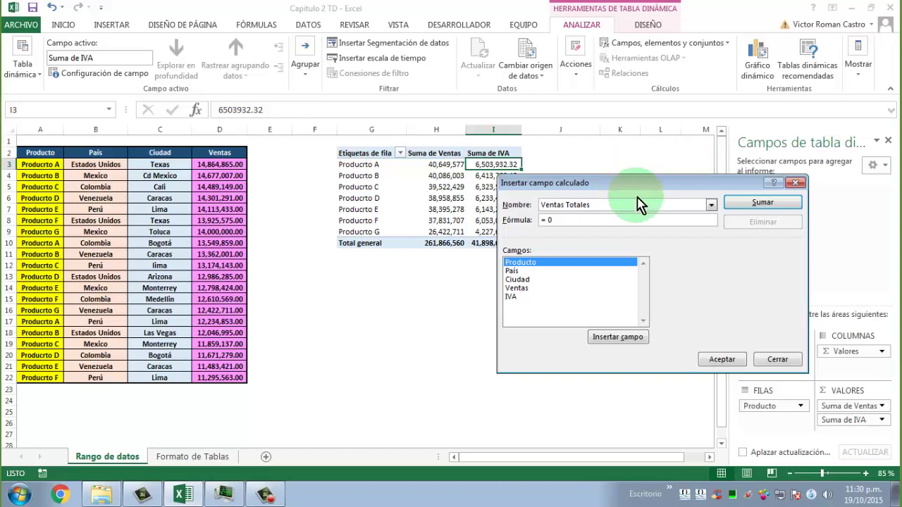
pyautogui.click(606, 219)
pyautogui.press('Delete')
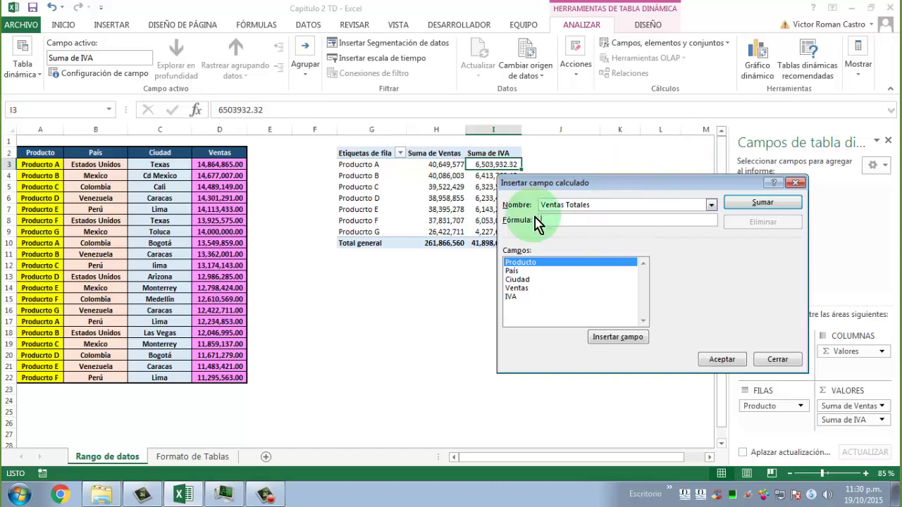
pyautogui.doubleClick(529, 289)
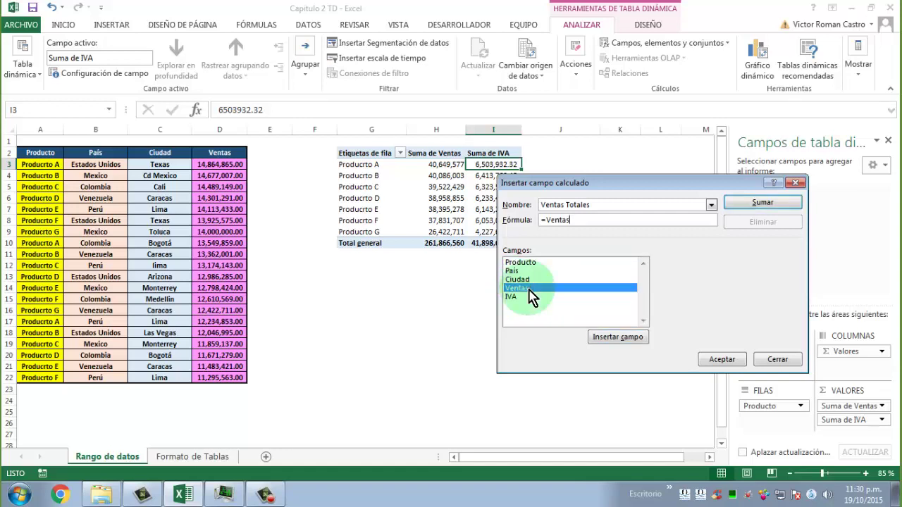
pyautogui.write('+')
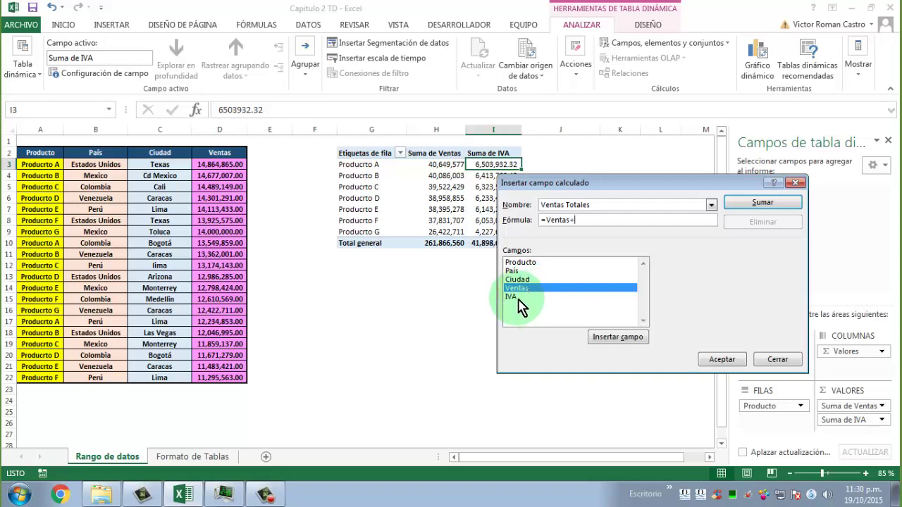
pyautogui.doubleClick(518, 298)
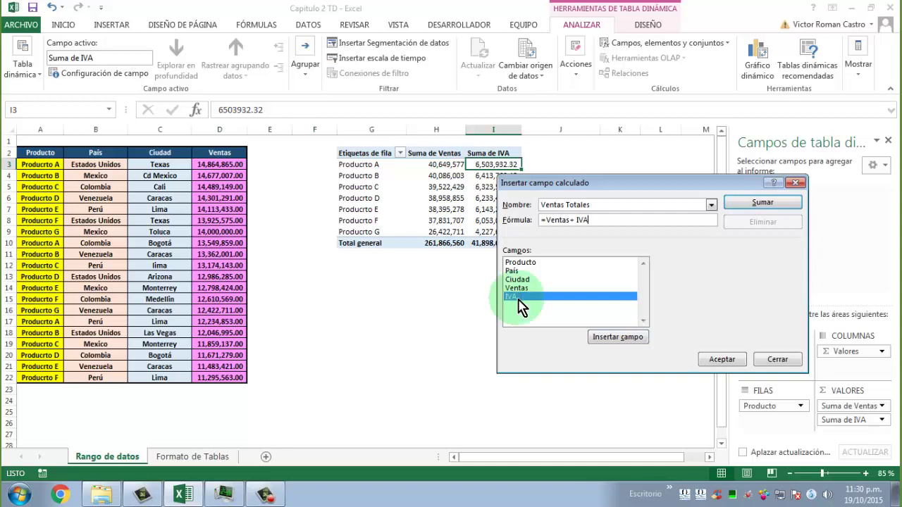
pyautogui.click(712, 364)
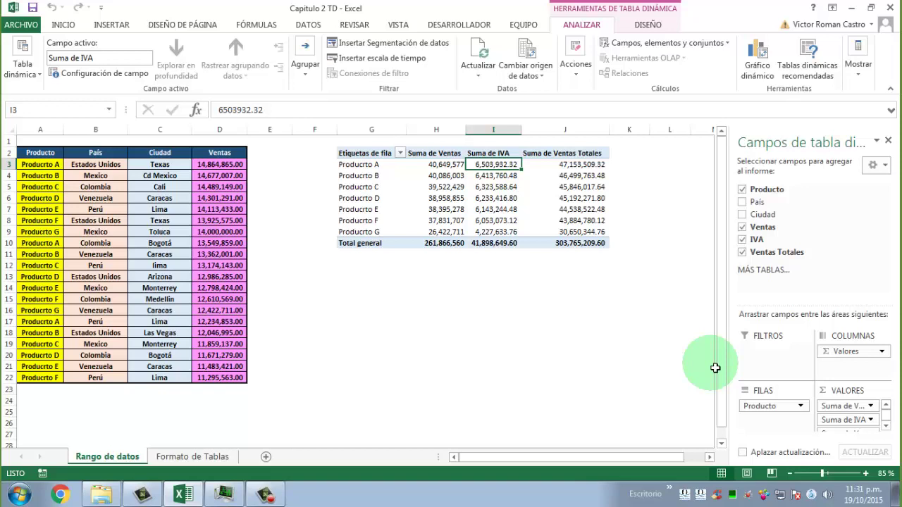
# Check the Ventas Totales values, then limit the product filter to Producto A, B and C.
pyautogui.moveTo(581, 169)
pyautogui.mouseDown()
pyautogui.moveTo(582, 236)
pyautogui.moveTo(589, 169)
pyautogui.mouseUp()
pyautogui.click(589, 167)
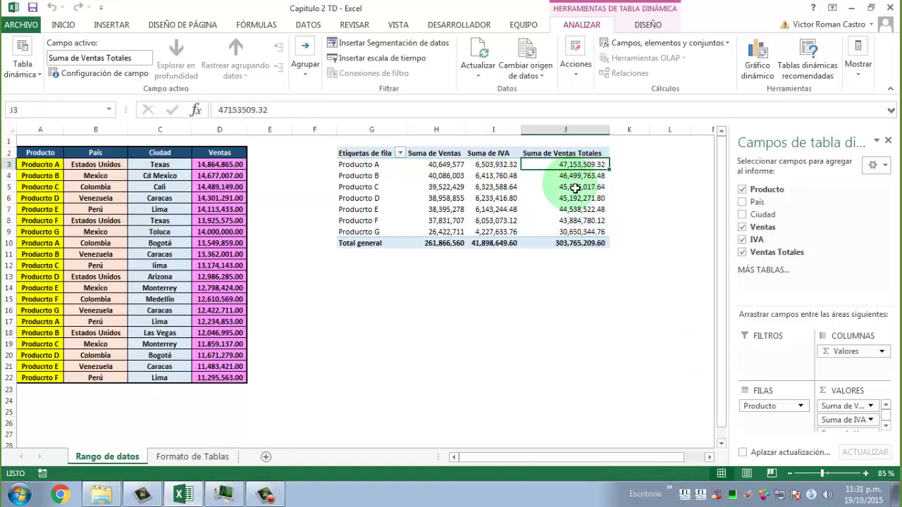
pyautogui.moveTo(579, 175)
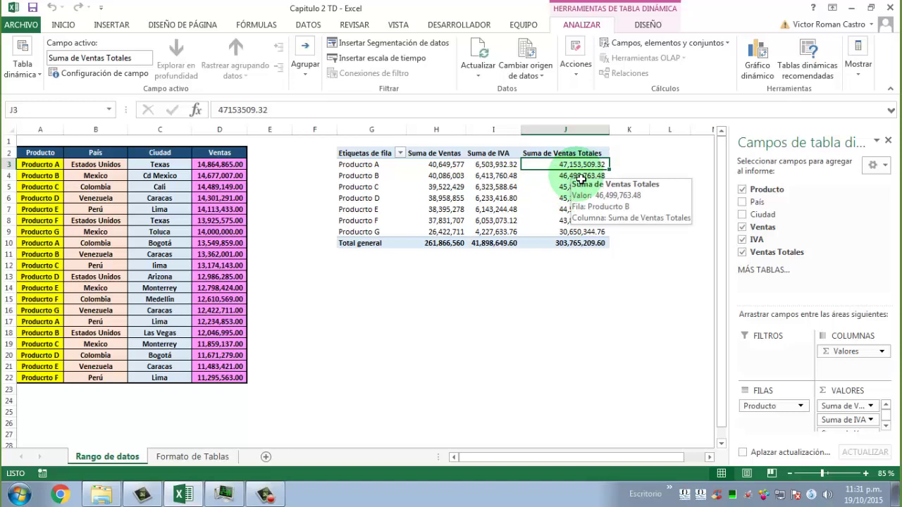
pyautogui.click(400, 153)
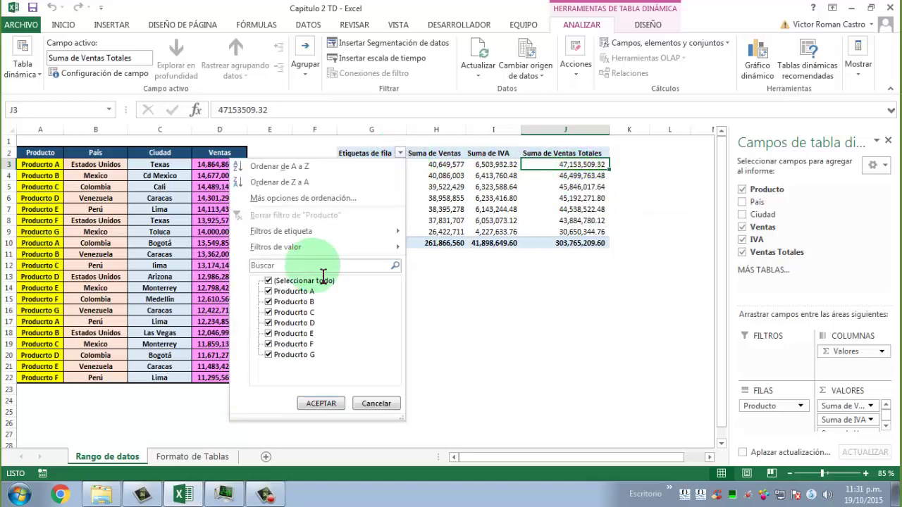
pyautogui.click(268, 281)
pyautogui.click(268, 291)
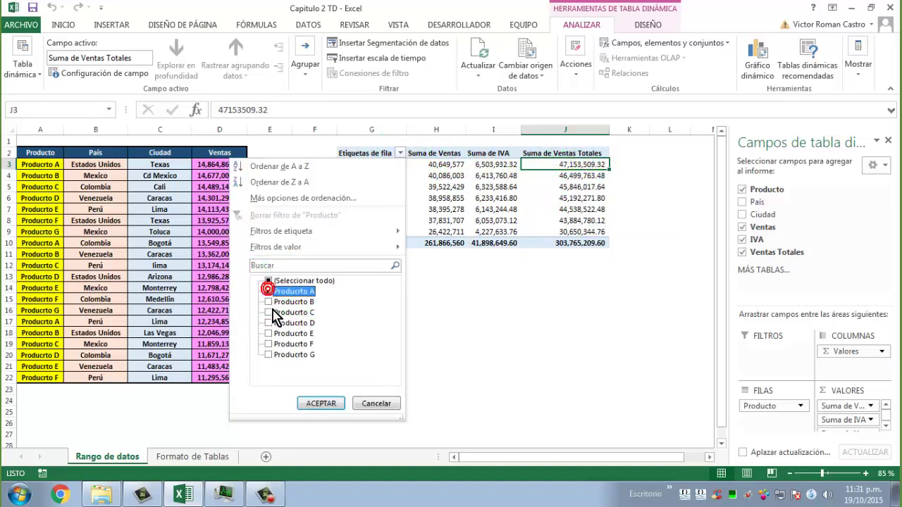
pyautogui.click(268, 302)
pyautogui.click(268, 312)
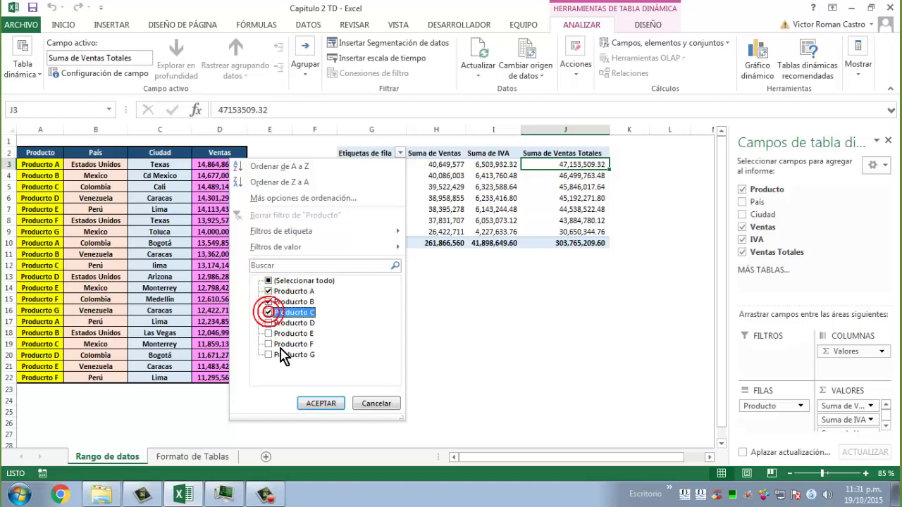
pyautogui.click(322, 403)
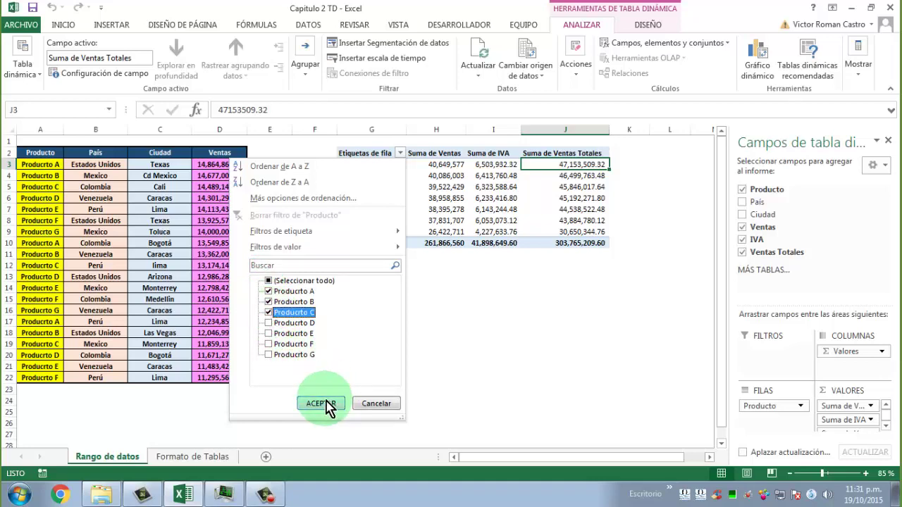